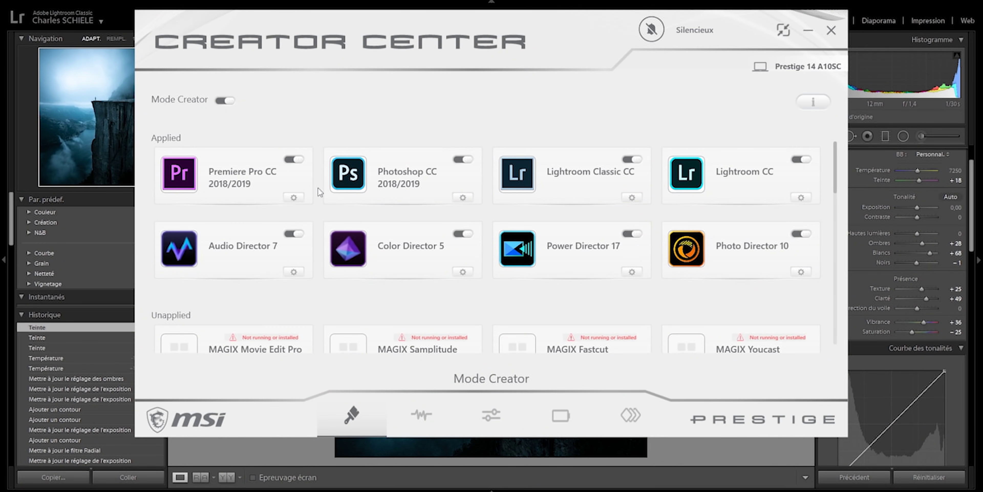
left_click(602, 189)
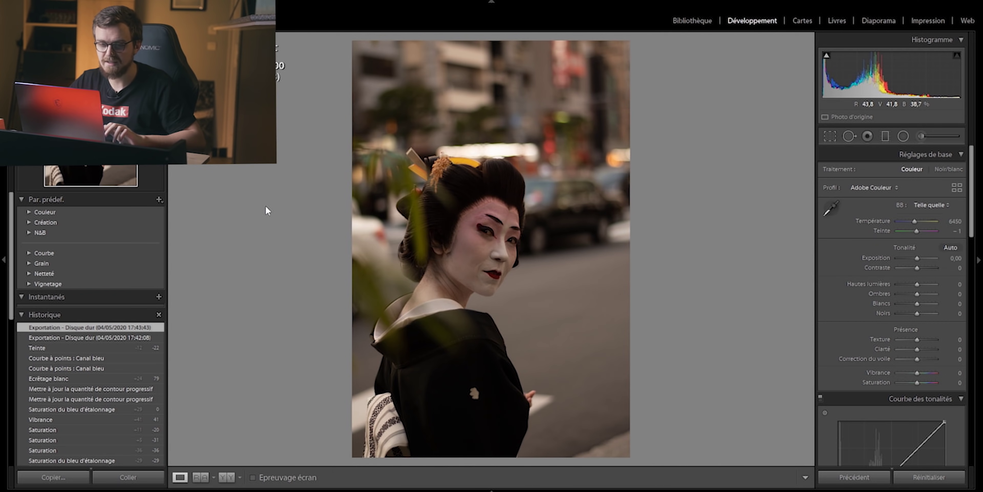
Crop the geisha portrait to the 4 x 5 / 8 x 10 aspect ratio, shifting the frame down to trim the top of the photo.
left_click(829, 141)
left_click(923, 177)
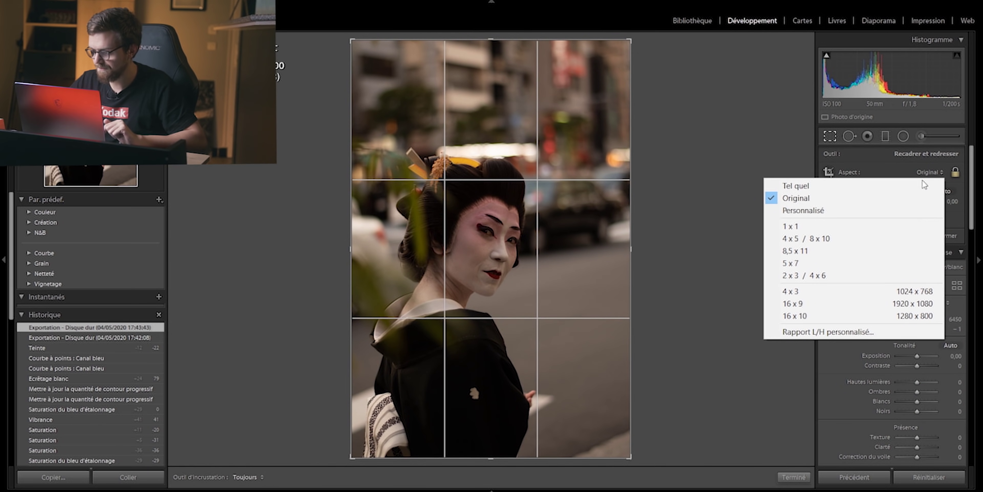
left_click(848, 241)
left_click_drag(571, 202, 571, 172)
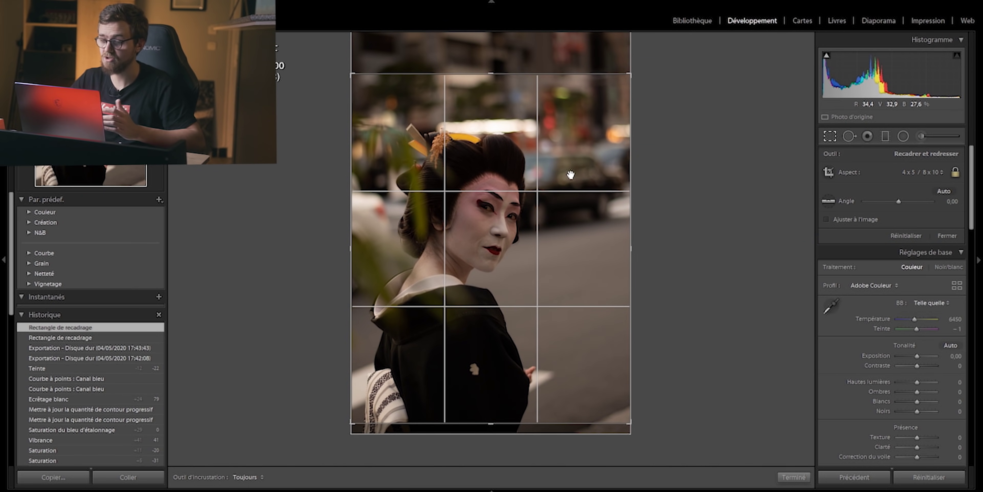
left_click_drag(570, 175, 574, 145)
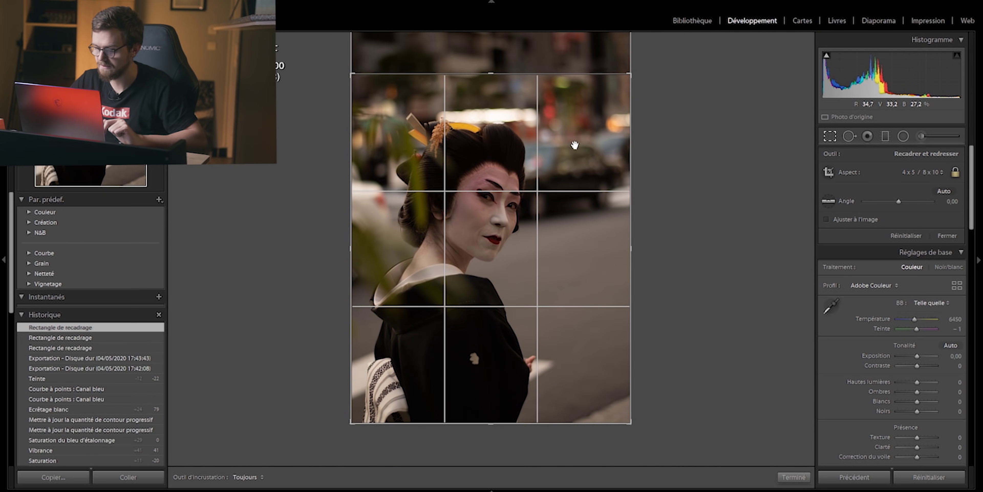
key("Return")
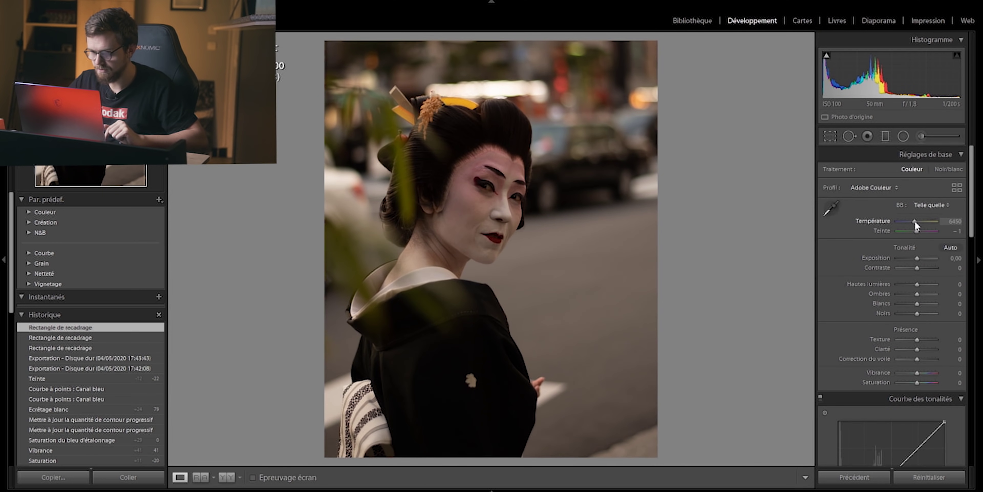
Set the portrait's temperature to 5733, tint to −14, exposure to +0.60, whites to +52, blacks to −9 and clarity to −20.
left_click_drag(915, 221, 917, 229)
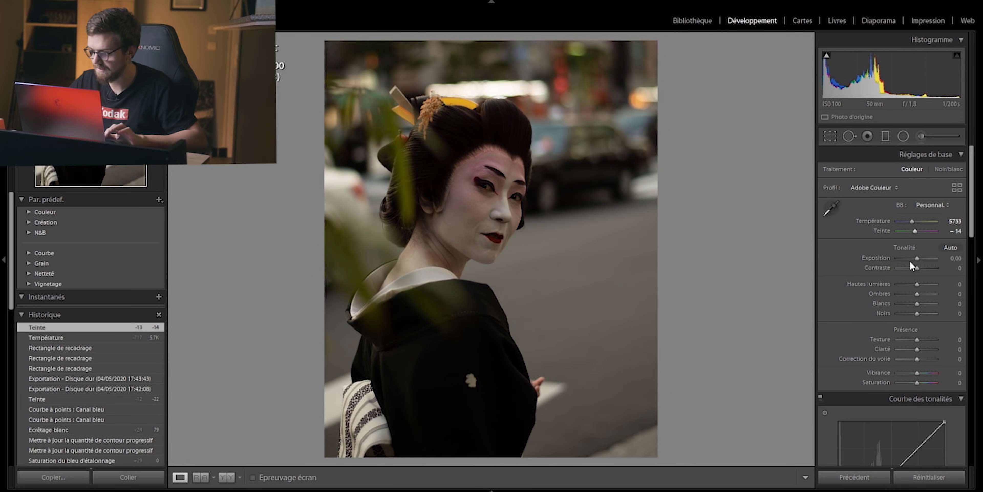
left_click_drag(917, 258, 919, 259)
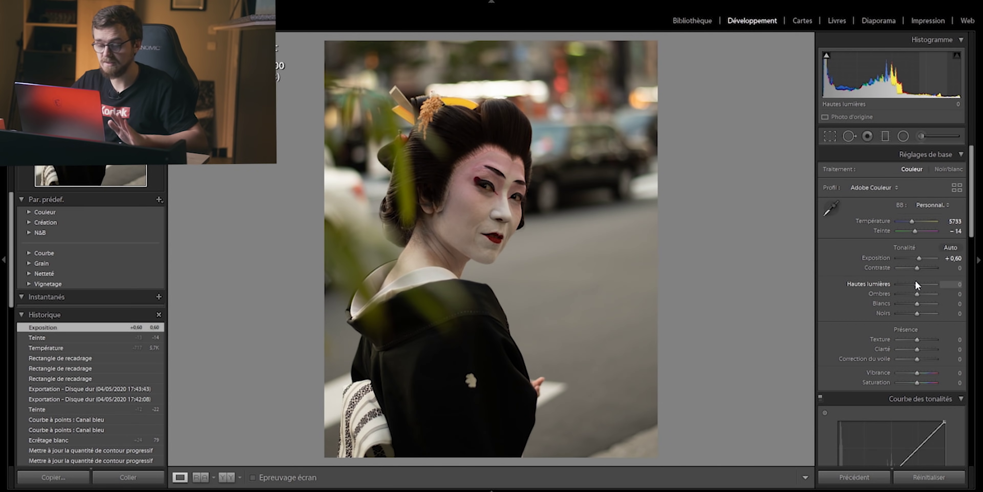
mouse_move(916, 304)
left_mouse_down("alt")
mouse_move(927, 315)
mouse_move(914, 316)
left_mouse_up("alt")
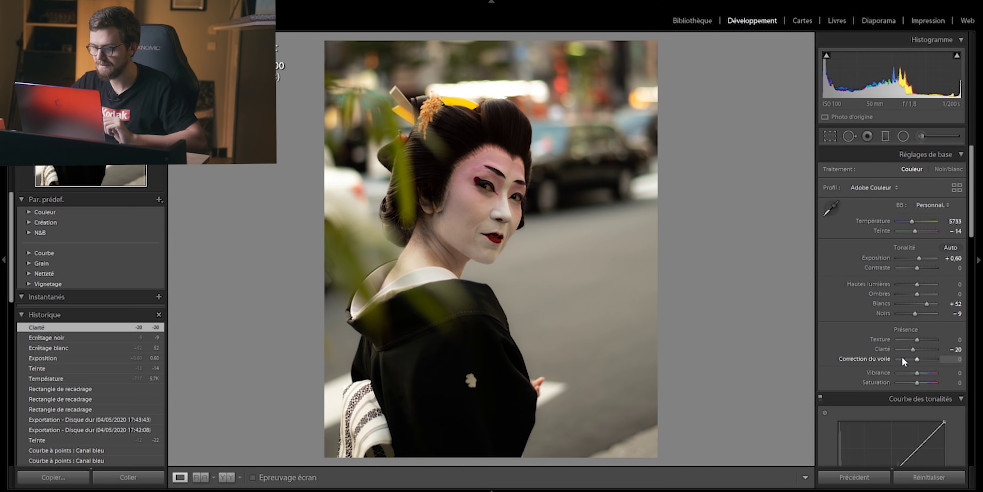
Set the portrait's vibrance to +47 and saturation to −23.
left_click_drag(916, 371, 908, 385)
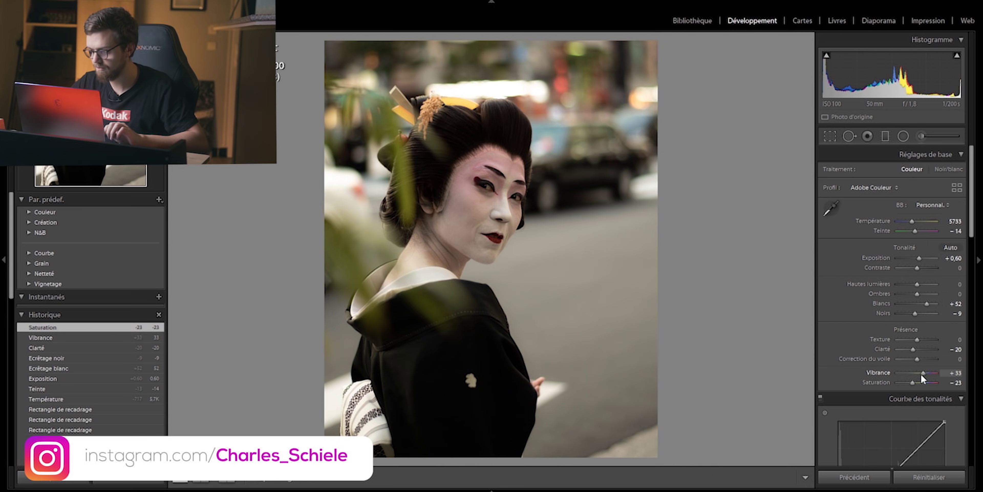
left_click_drag(924, 376, 924, 376)
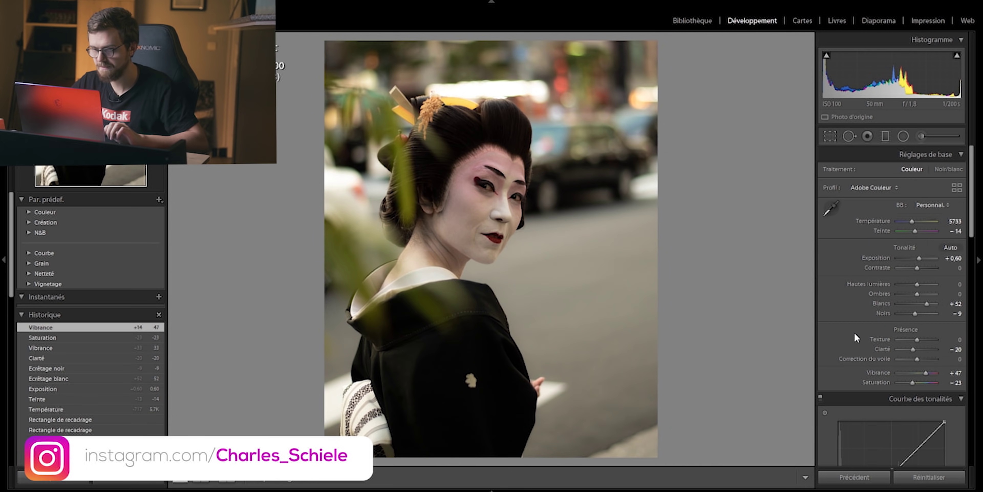
scroll(854, 338, "down", 5)
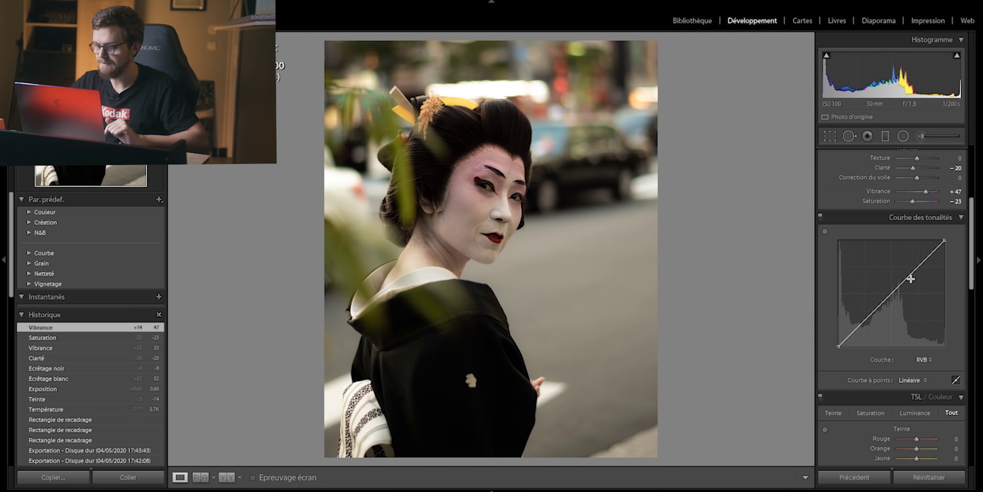
left_click_drag(917, 267, 906, 263)
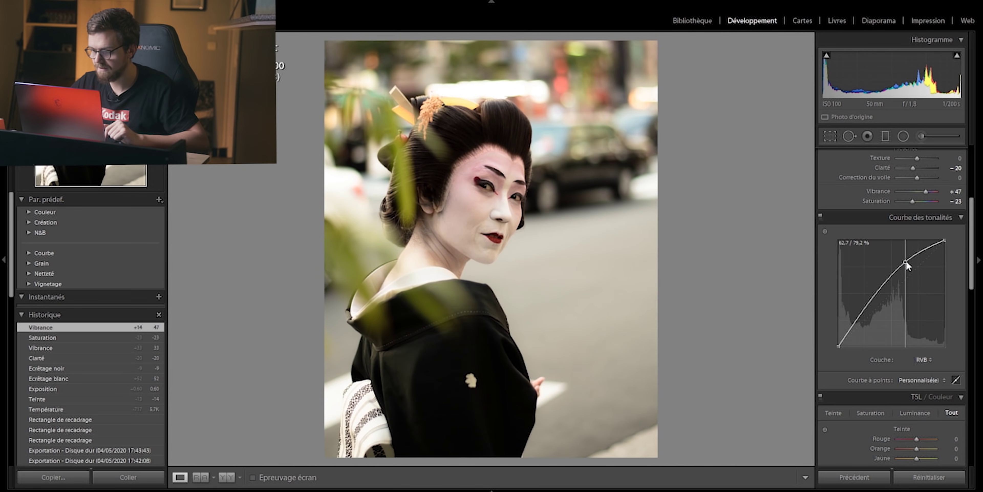
left_click_drag(868, 304, 879, 317)
key("ctrl+z")
key("ctrl+z")
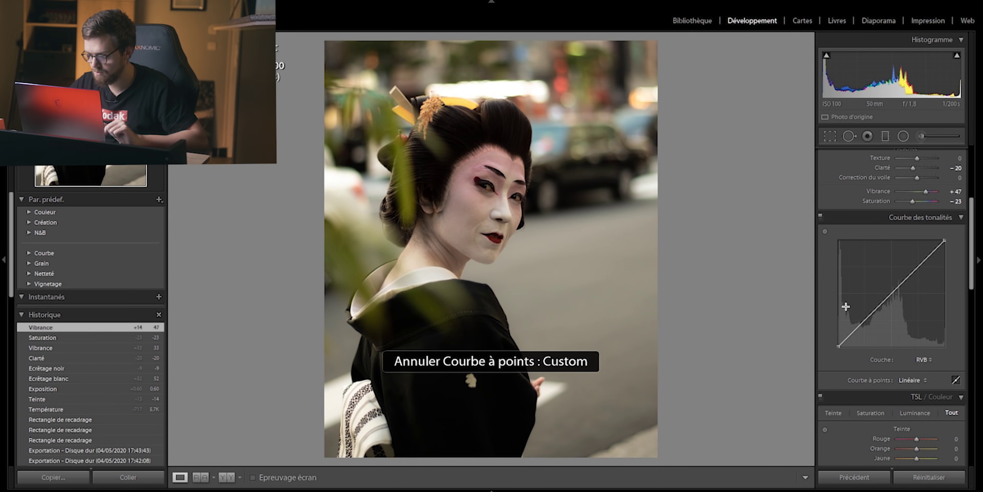
Shape the RGB point curve into an S with darkened shadows, an upper midtone point at about 62.7 / 71.0 % and a slightly lifted black point.
left_click_drag(870, 314, 871, 317)
left_click_drag(911, 278, 905, 270)
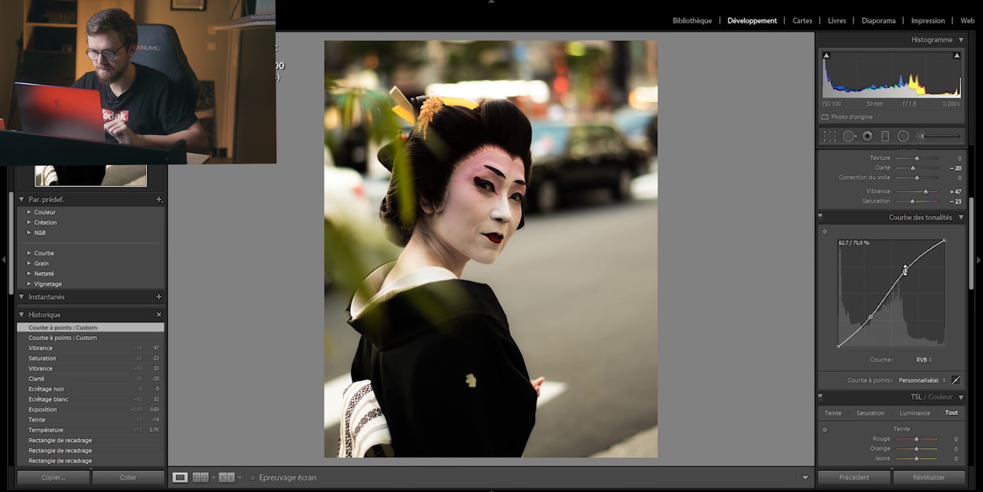
left_click(835, 344)
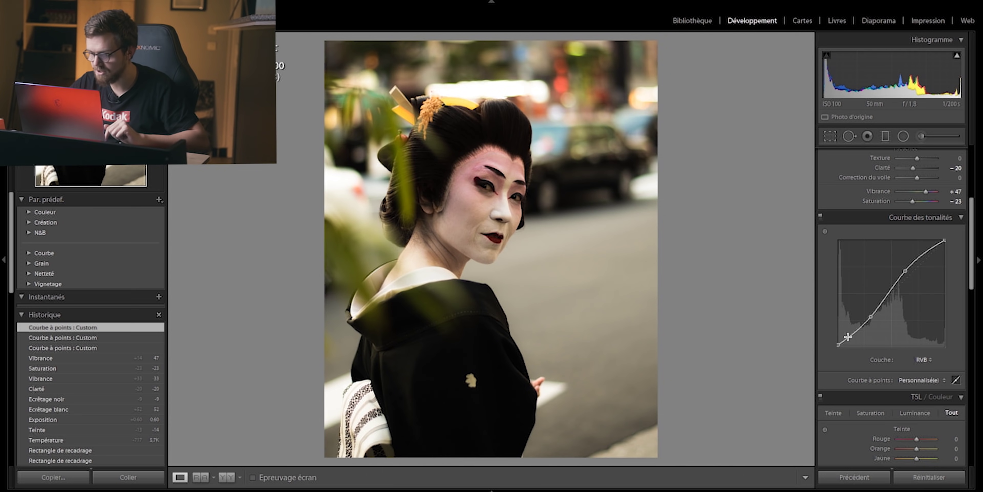
left_click_drag(848, 337, 851, 339)
Slightly lift the black point of the blue channel's tone curve and anchor the curve with a point in the shadows.
left_click(923, 360)
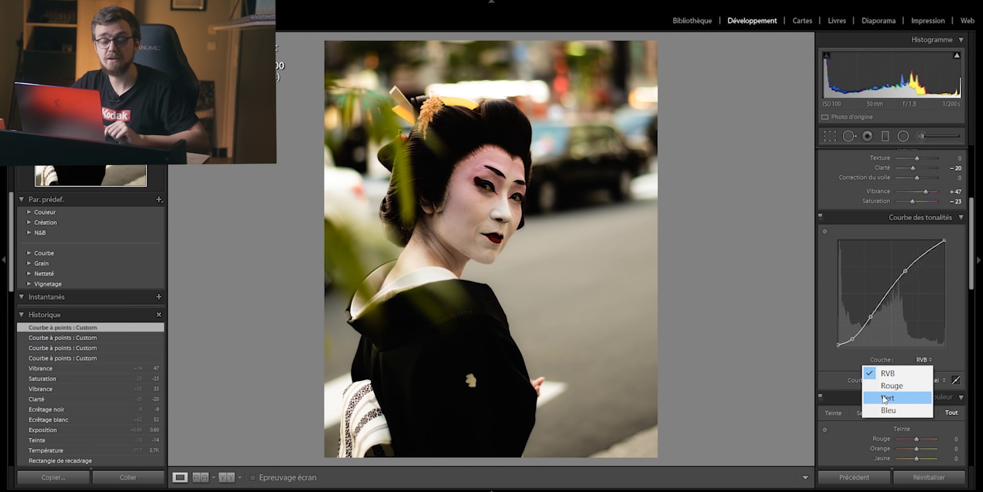
left_click(888, 409)
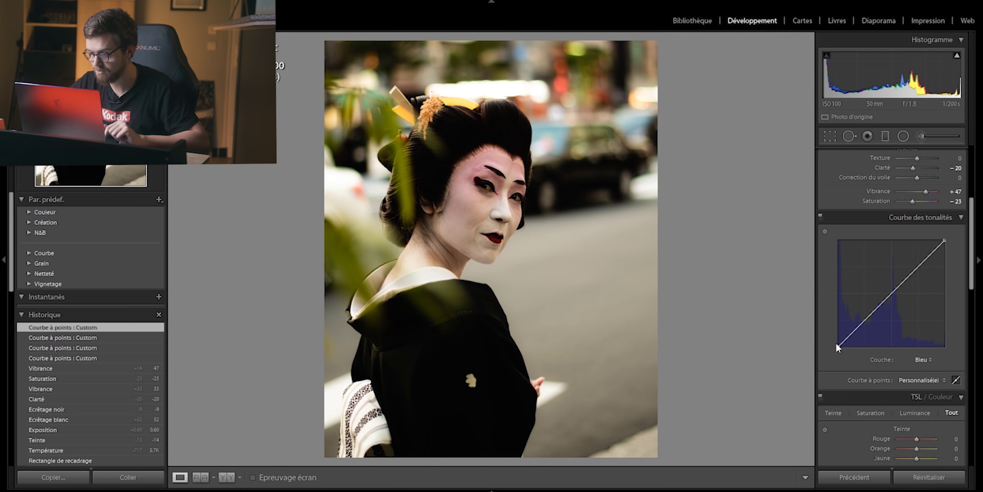
left_click_drag(840, 346, 851, 331)
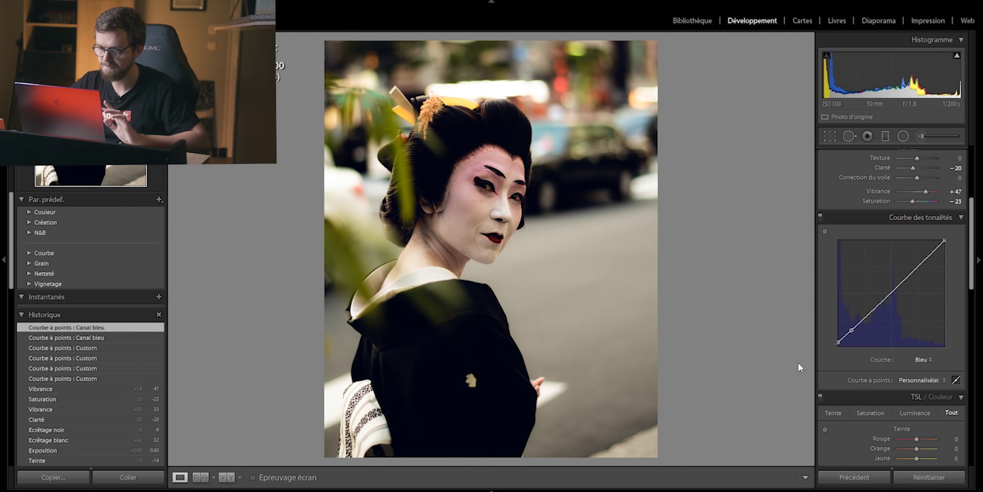
Add grain with an amount of 38 and check it in a close-up of the face.
scroll(853, 405, "down", 10)
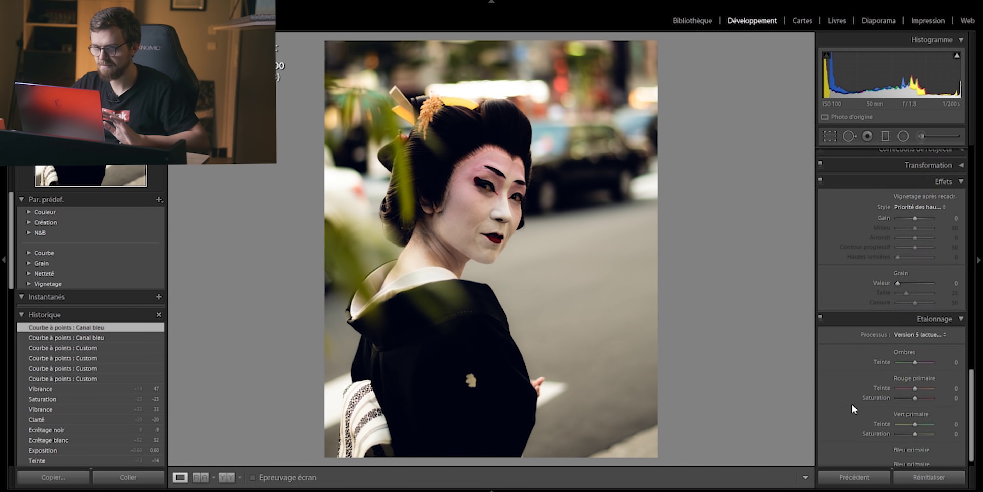
left_click_drag(908, 268, 911, 268)
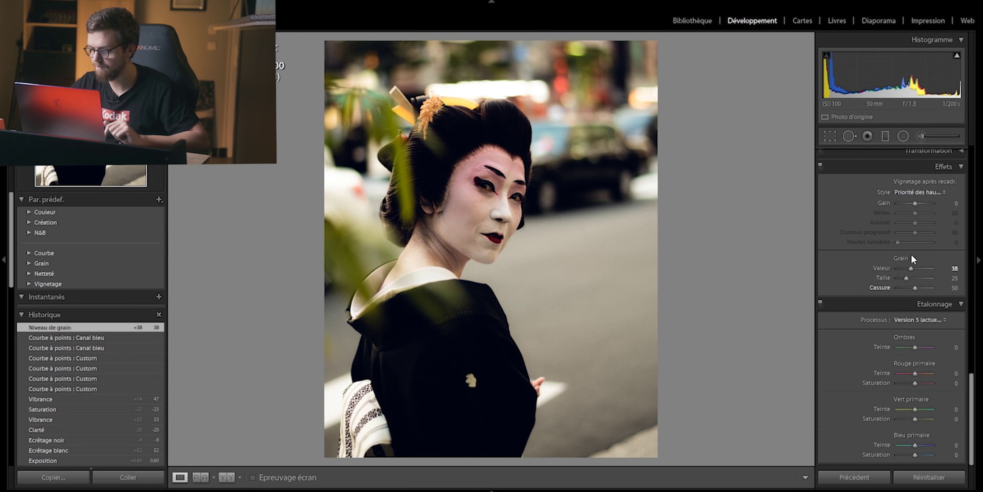
left_click(527, 231)
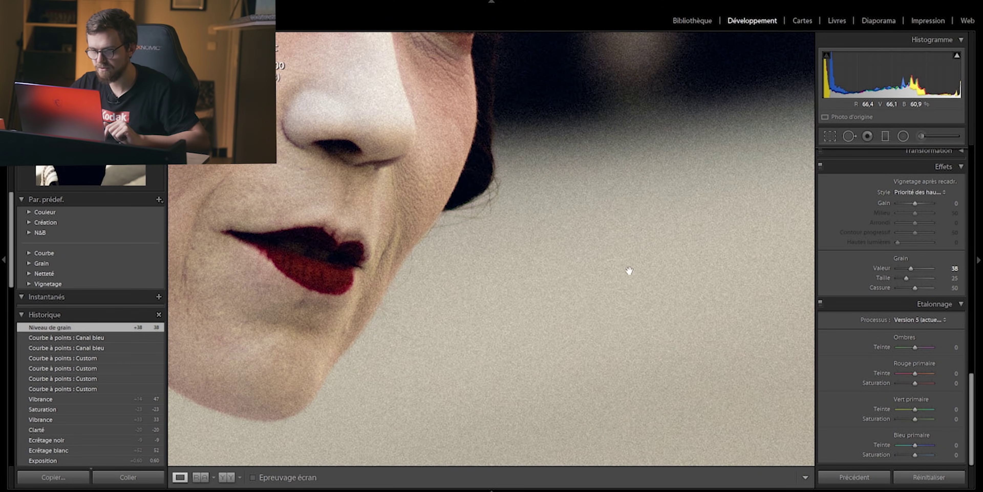
key("z")
Calibrate the colours with shadows tint −24, green primary hue +56 and saturation −26, comparing the photo with calibration off and on.
left_click_drag(914, 347, 911, 374)
double_click(883, 371)
left_click_drag(915, 408, 927, 409)
left_click(910, 419)
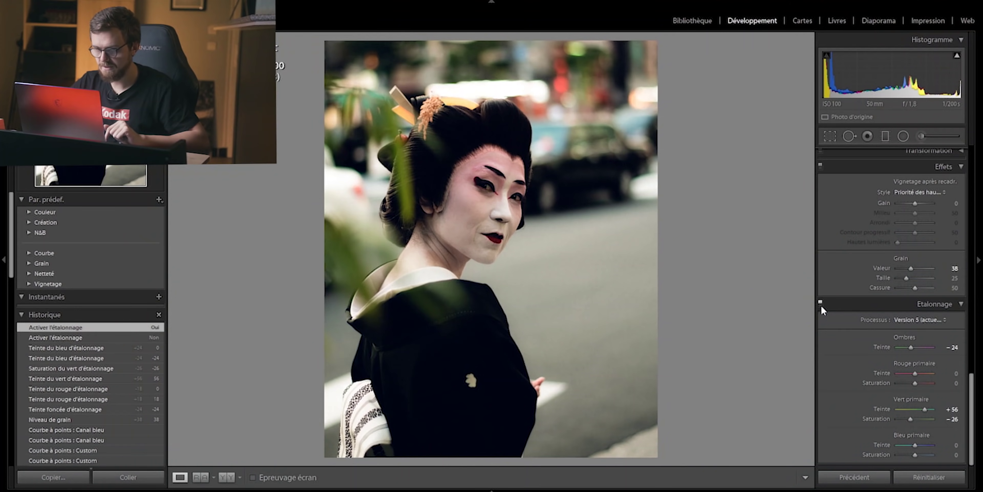
left_click(820, 302)
left_click(820, 302)
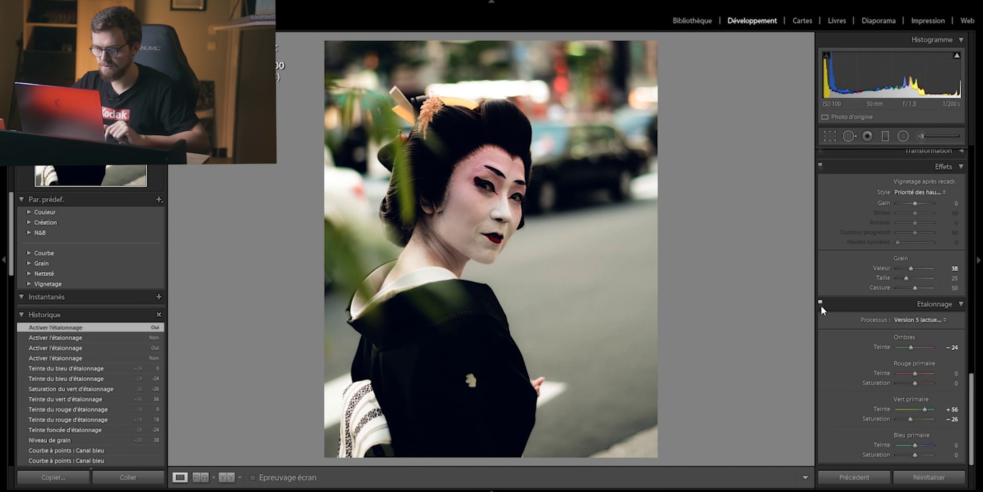
left_click(820, 302)
left_click(820, 302)
Add a large radial filter centred beside the woman's face and lower its exposure to darken the surroundings.
scroll(862, 342, "up", 6)
scroll(863, 346, "up", 8)
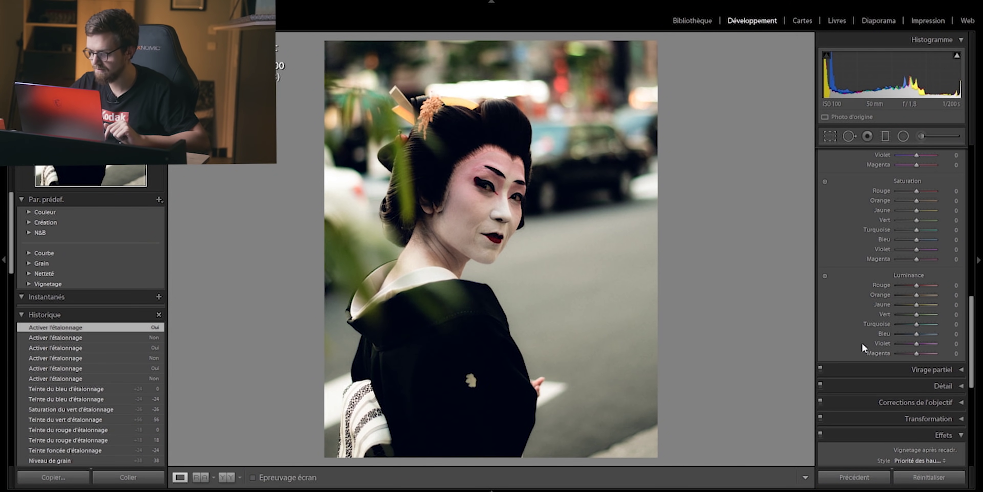
left_click(903, 136)
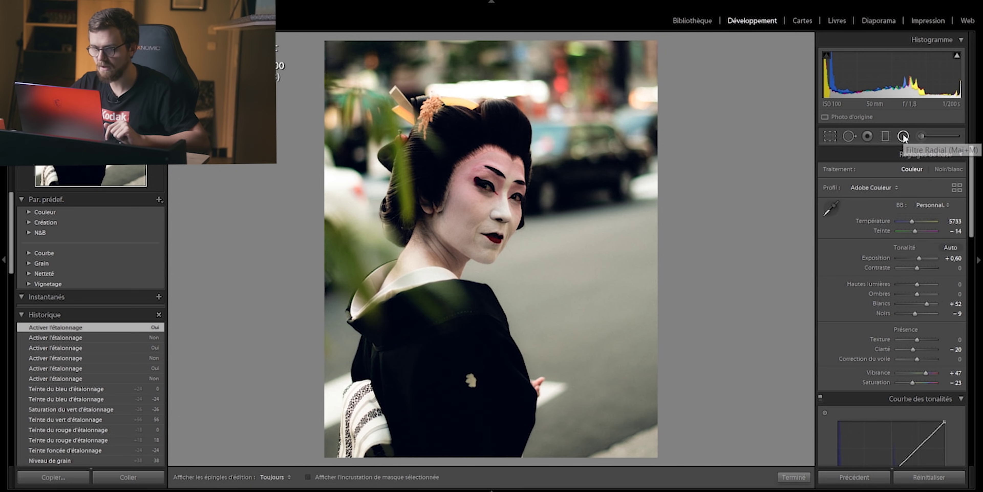
left_click_drag(443, 206, 650, 463)
left_click_drag(920, 208, 913, 210)
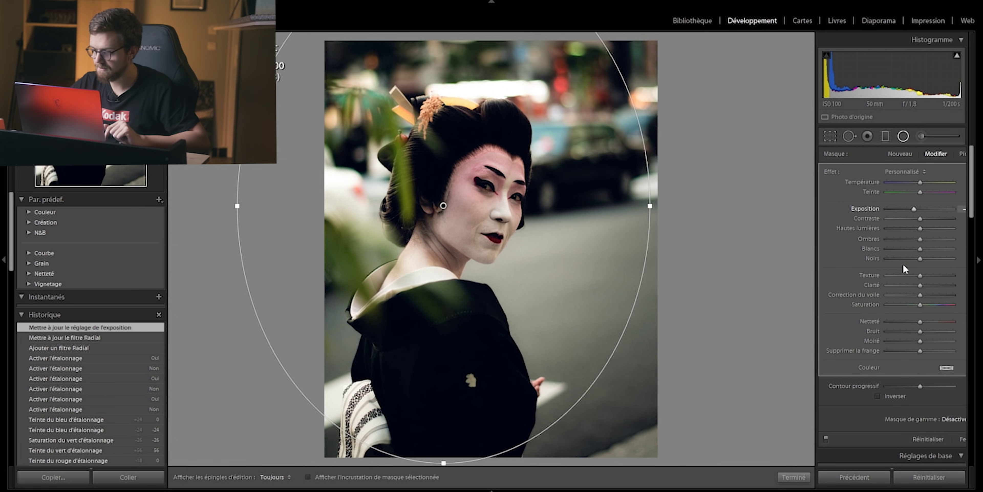
left_click(793, 477)
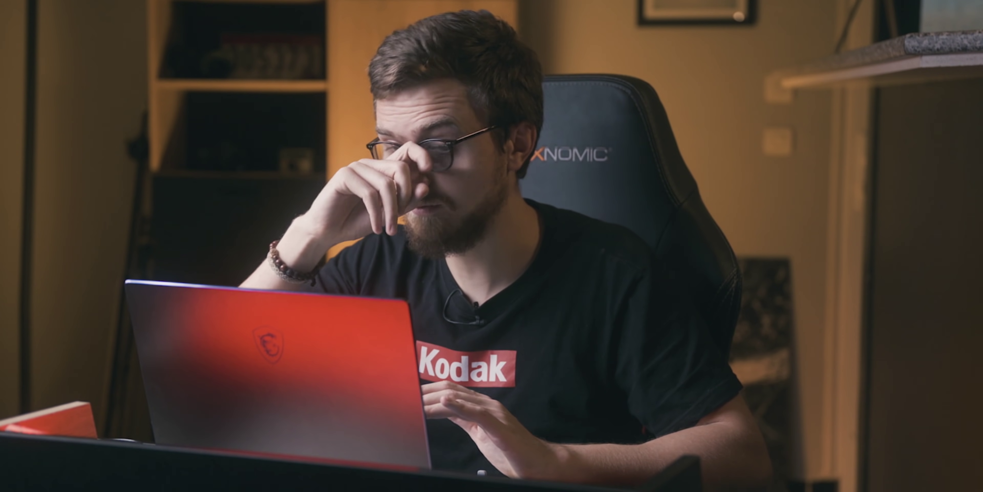
scroll(866, 303, "down", 5)
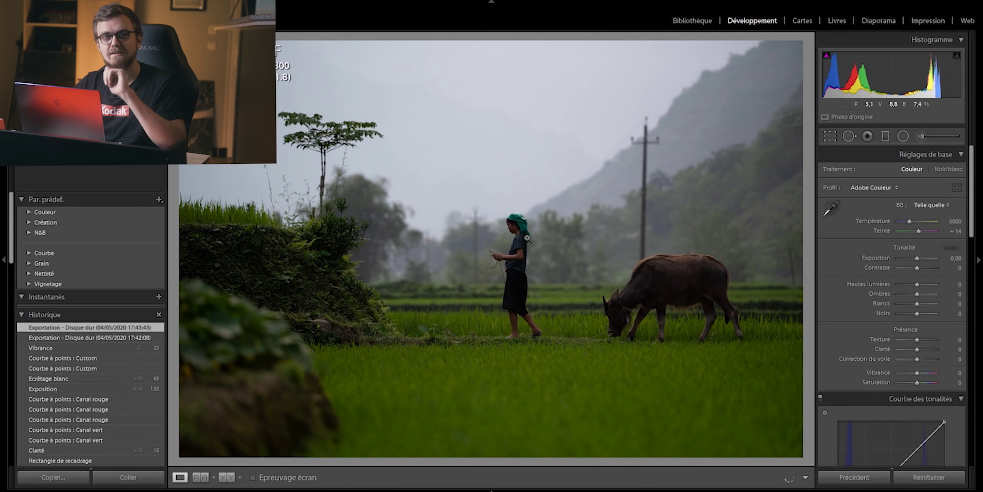
Set the exposure of the rice-field photo to +1.40.
left_click_drag(917, 260, 922, 259)
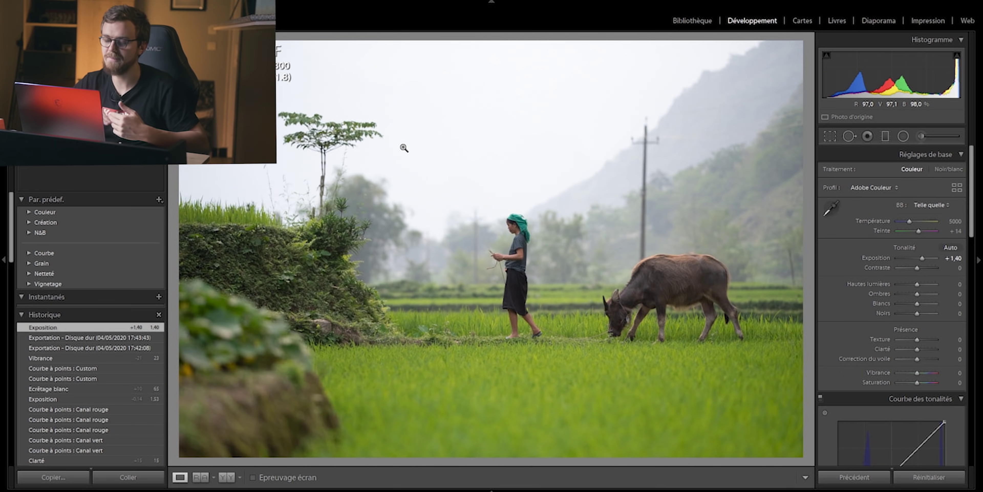
Crop the rice-field photo tighter around the woman and the buffalo, keeping the original aspect ratio.
left_click(829, 136)
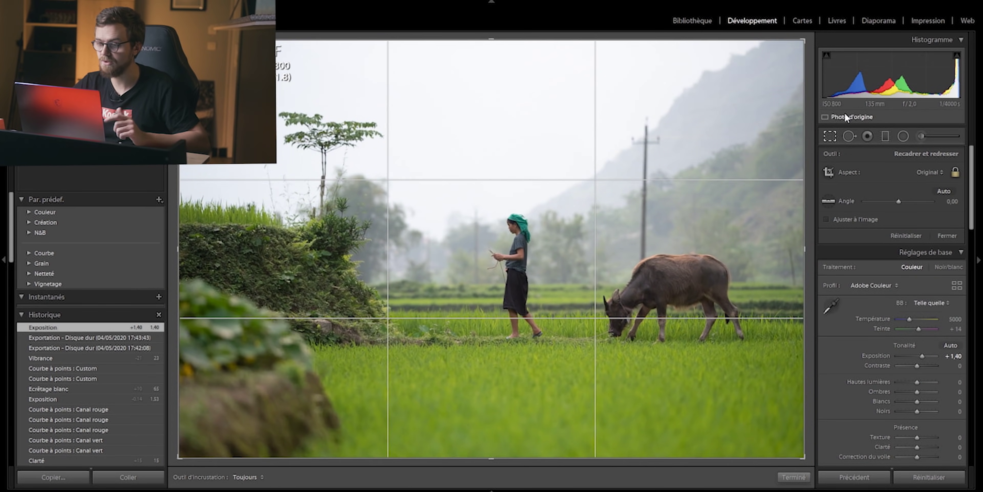
left_click(925, 173)
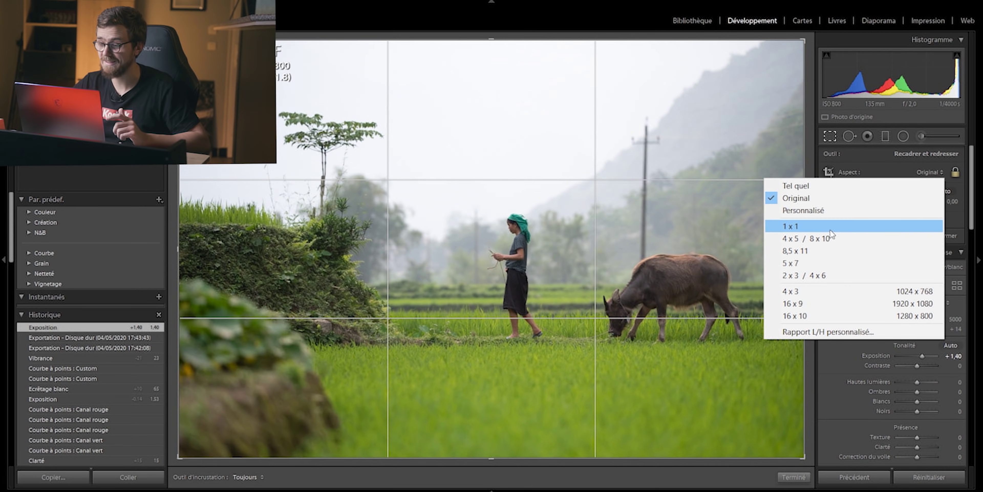
left_click(820, 162)
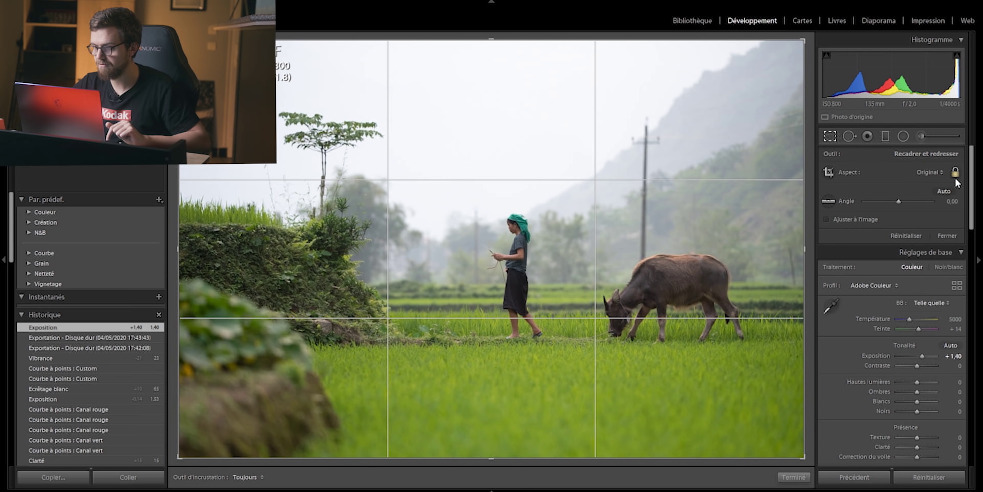
left_click_drag(800, 45, 803, 40)
key("Return")
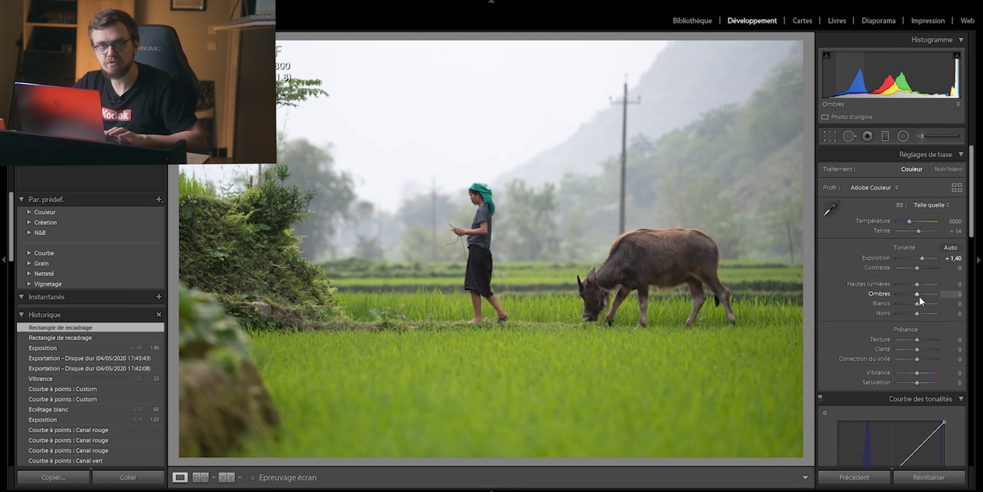
Set the rice-field photo's whites to +31 and blacks to −52, using the clipping preview.
key("alt")
mouse_move(917, 301)
left_mouse_down()
mouse_move(925, 307)
mouse_move(907, 315)
left_mouse_up()
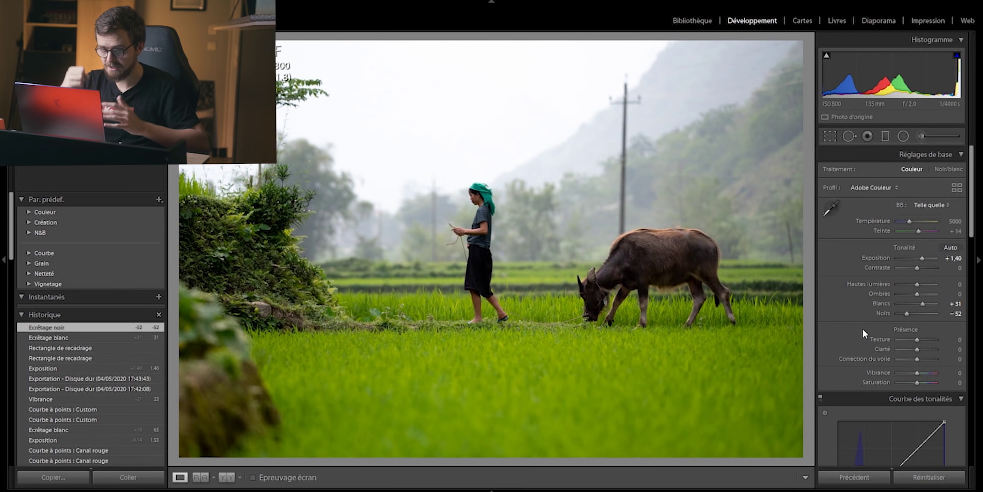
Set the red primary and green primary hues to +74 in the rice-field photo's colour calibration.
scroll(865, 334, "down", 10)
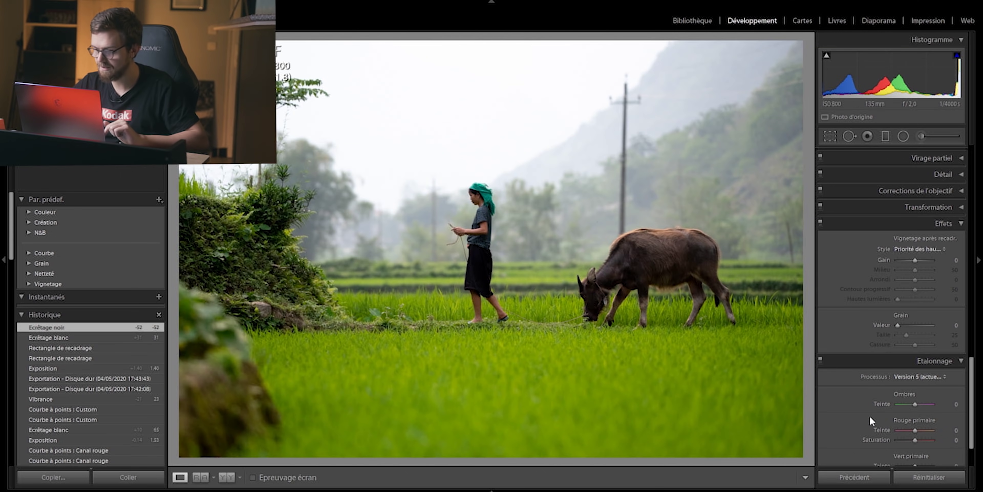
scroll(911, 412, "down", 3)
left_click_drag(914, 373, 928, 407)
Try shifting and then reset the blue primary, and set the green primary saturation to −21 and red primary saturation to +6.
left_click_drag(915, 444, 886, 455)
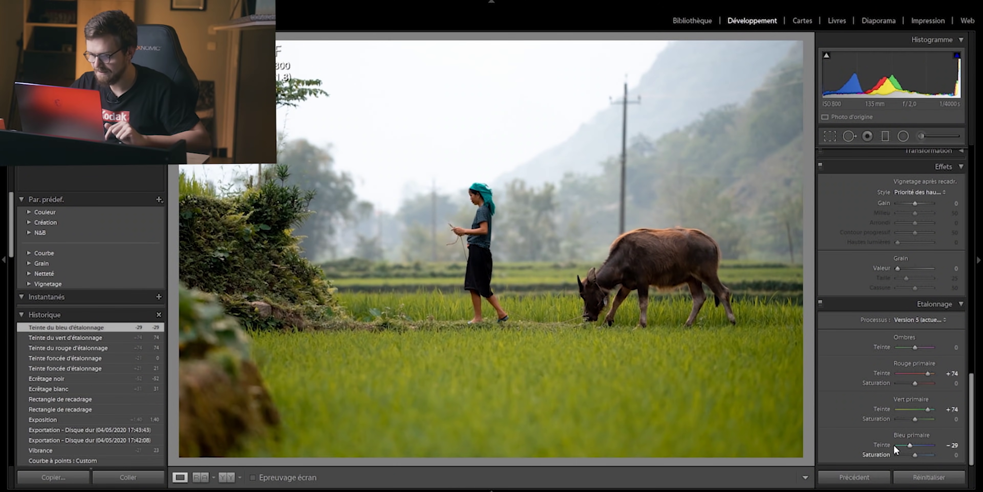
double_click(894, 444)
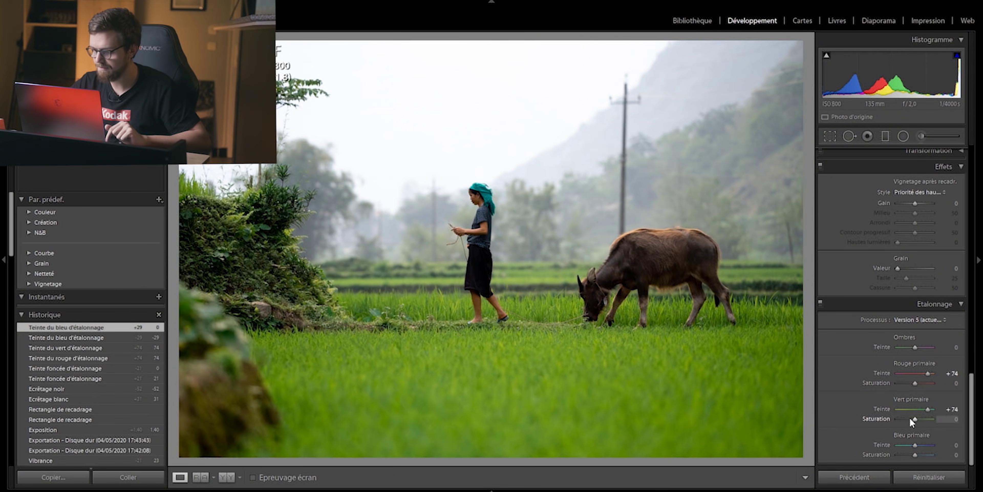
left_click_drag(914, 454, 912, 453)
double_click(912, 453)
left_click_drag(914, 383, 916, 382)
Shift the grass hue with the HSL targeted adjustment, setting yellow to +3 and green to +7.
scroll(867, 290, "up", 10)
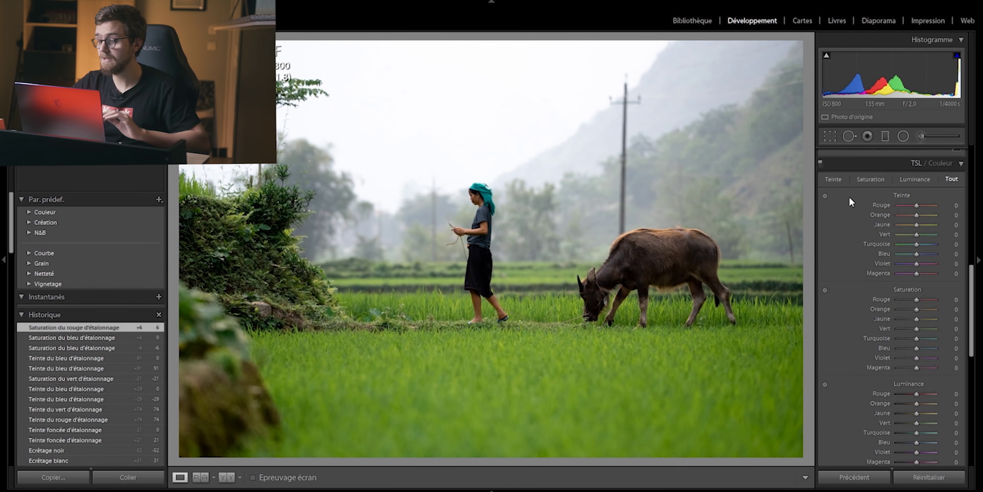
scroll(882, 228, "down", 1)
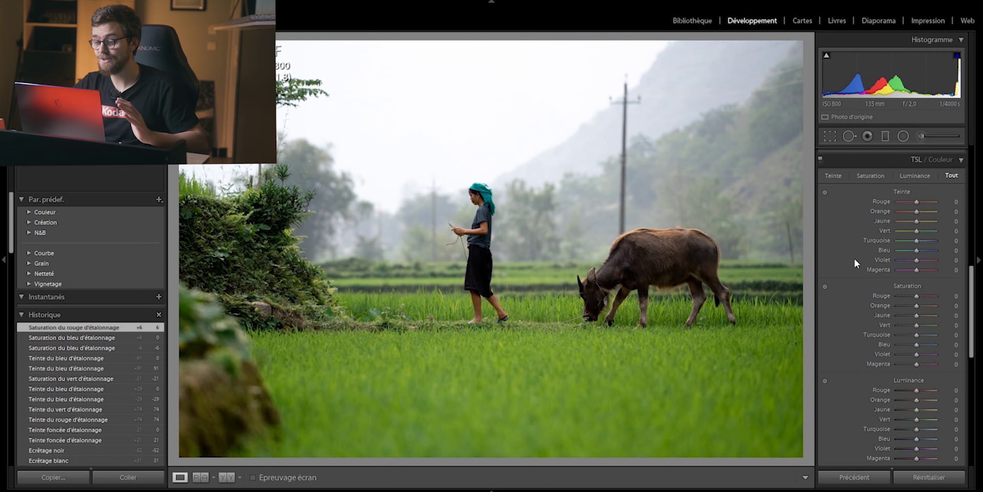
scroll(855, 256, "down", 3)
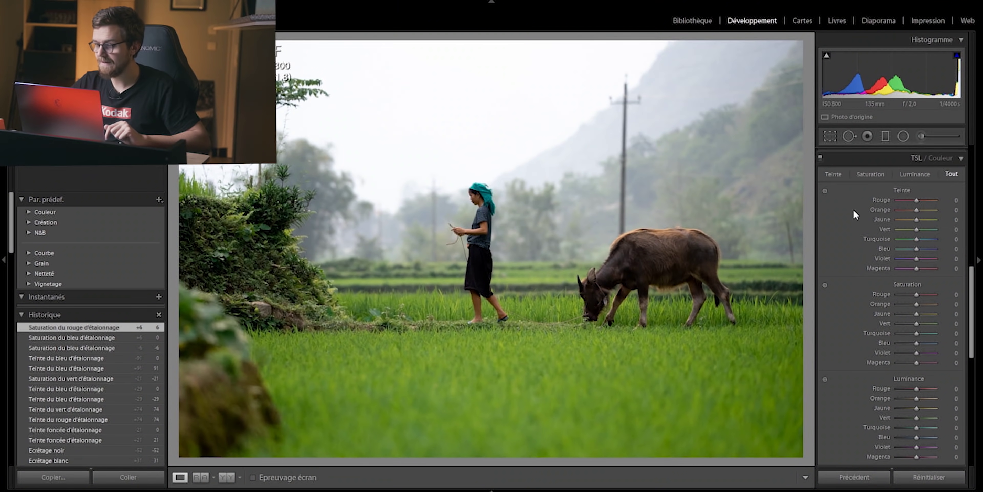
left_click(825, 191)
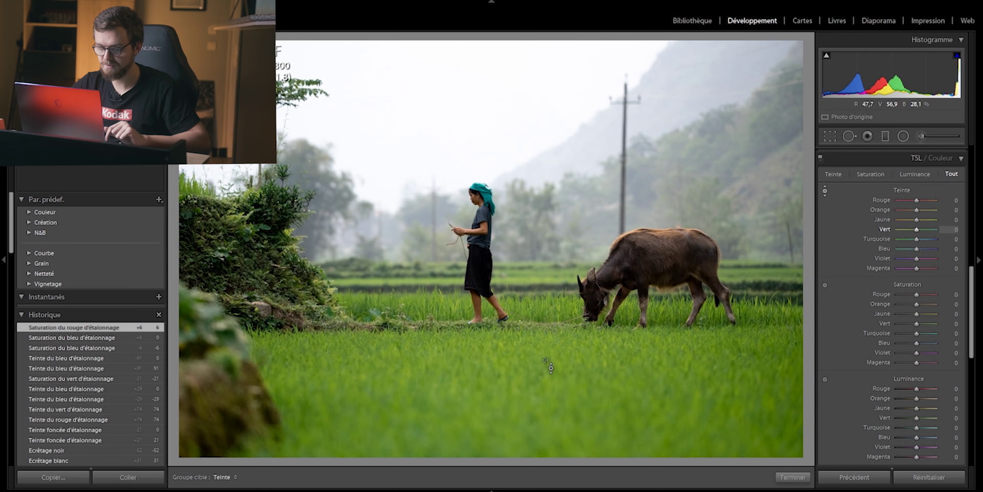
mouse_move(521, 378)
left_mouse_down()
mouse_move(521, 367)
mouse_move(521, 382)
left_mouse_up()
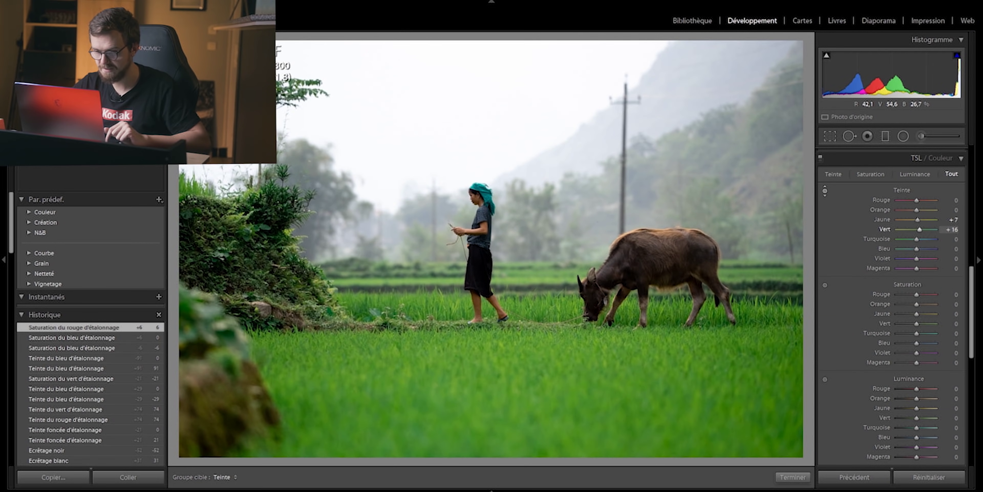
left_click_drag(579, 372, 579, 372)
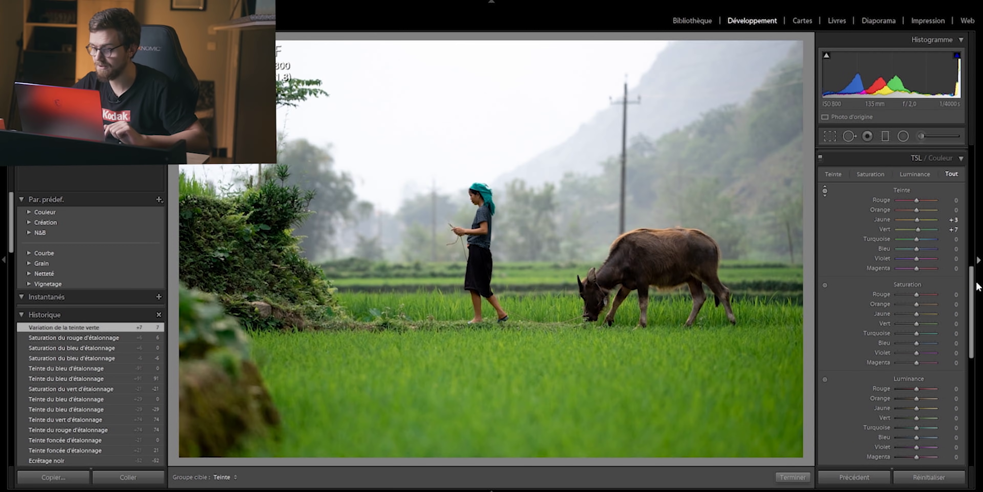
Adjust the grass with targeted adjustments, setting saturation to yellow −6 and green −21, and luminance to yellow +3 and green +12.
left_click(825, 285)
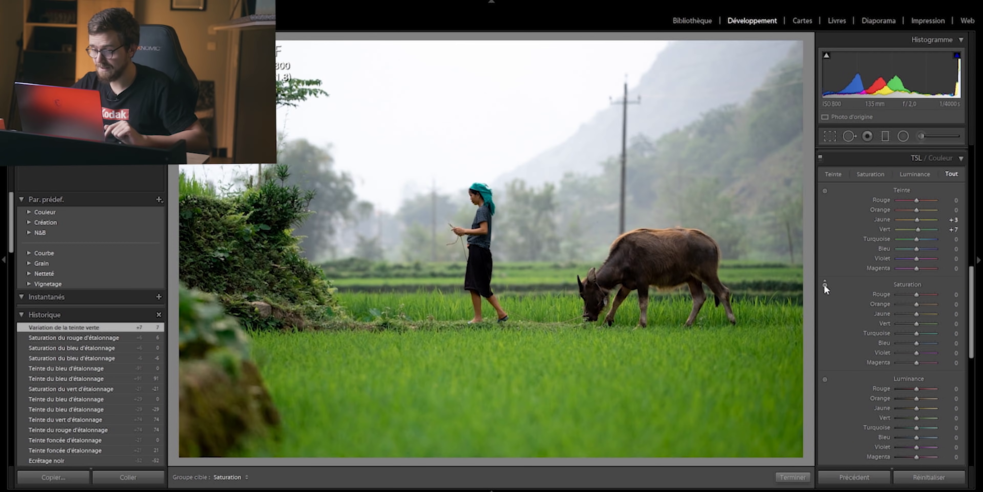
left_click_drag(496, 362, 496, 386)
scroll(826, 325, "down", 2)
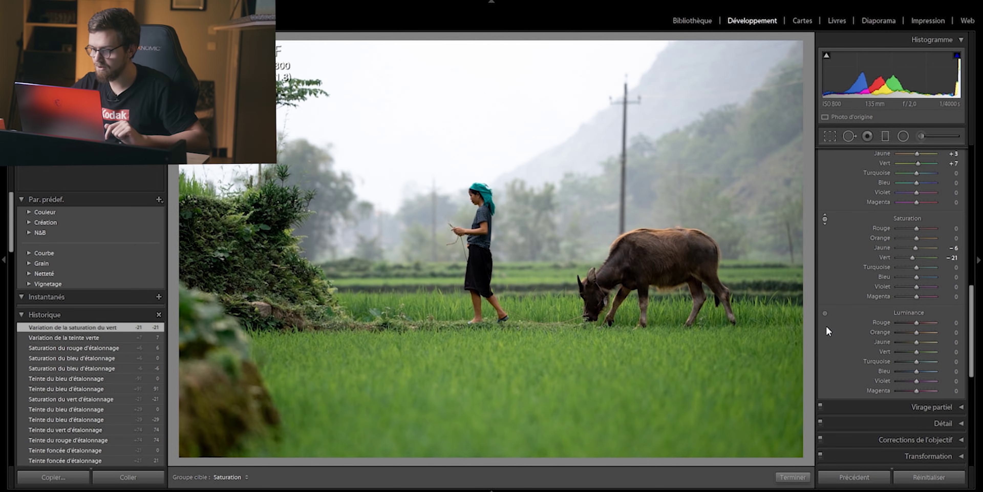
left_click(824, 314)
left_click_drag(567, 366, 566, 360)
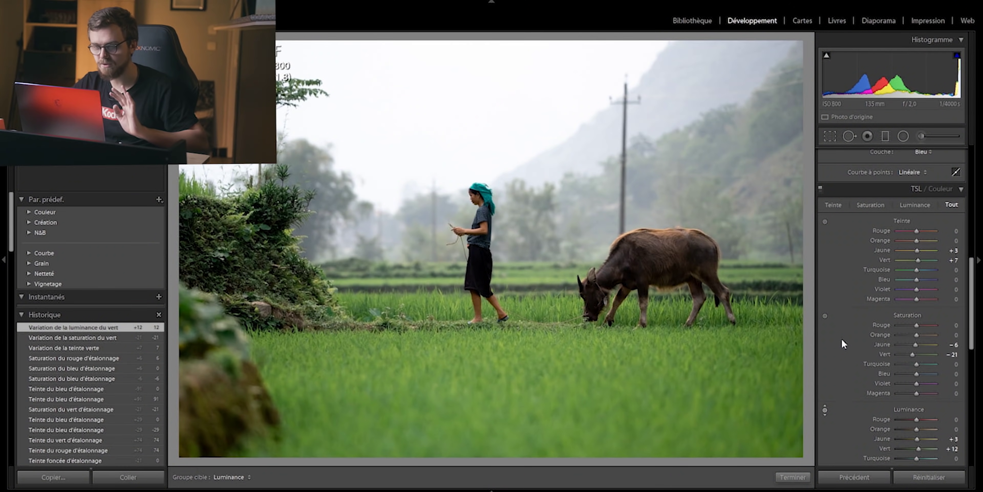
Shape the RGB point curve with a shadow point and a slightly raised highlight point, and lift its black point slightly.
scroll(847, 342, "down", 5)
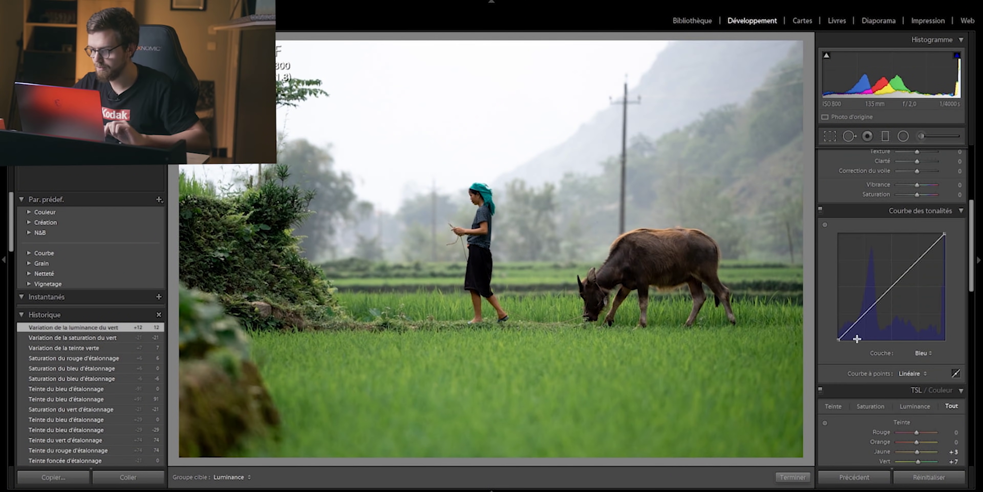
left_click(920, 354)
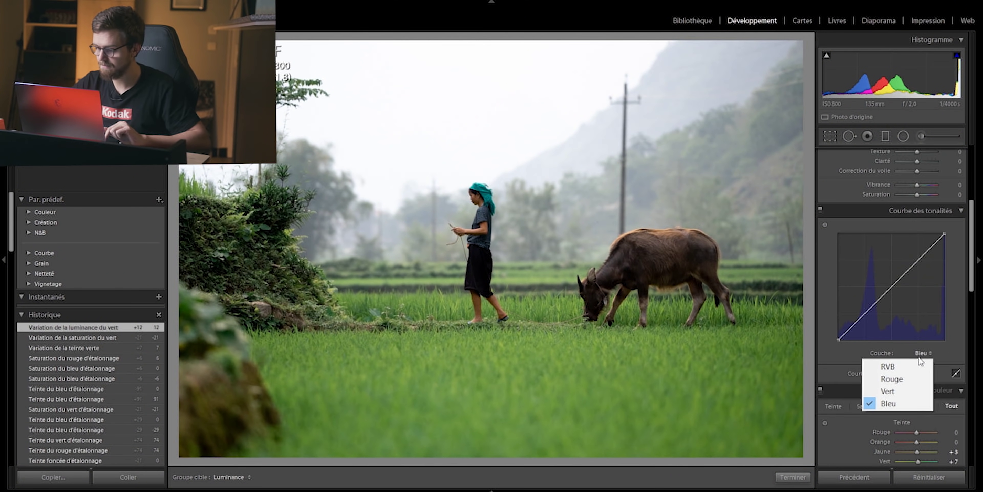
left_click(896, 366)
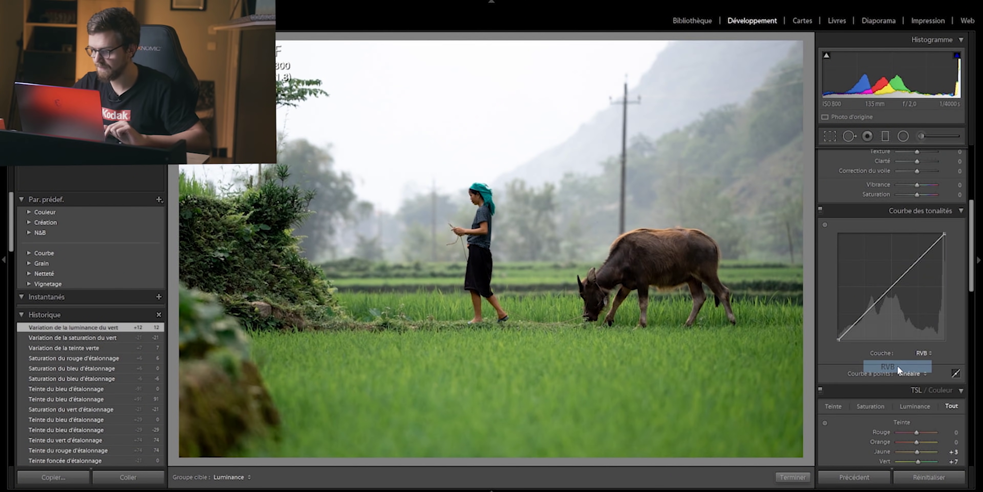
left_click(860, 320)
left_click_drag(895, 283, 904, 276)
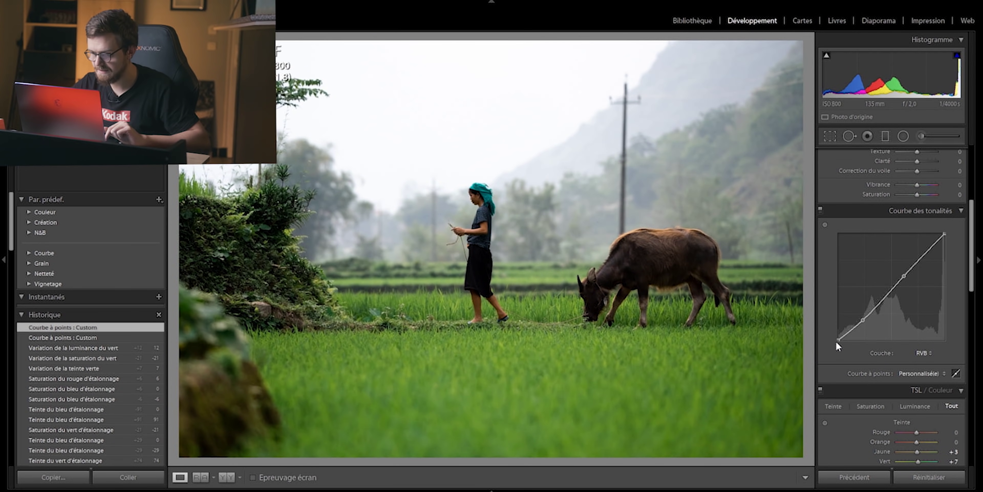
left_click_drag(836, 341, 833, 339)
Raise the blue channel curve's black point slightly, anchor its shadows with a second point, and switch to the green channel.
left_click(923, 352)
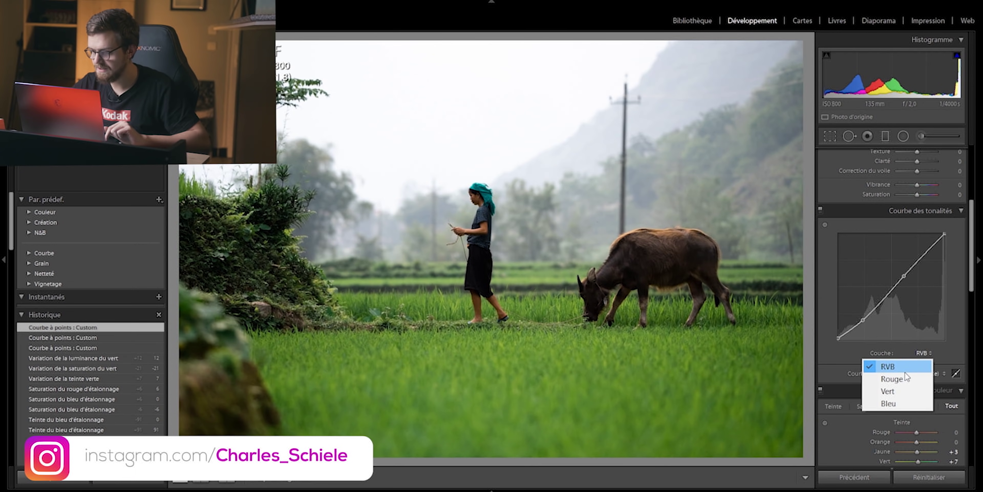
left_click(902, 403)
left_click_drag(837, 340, 853, 325)
left_click(854, 324)
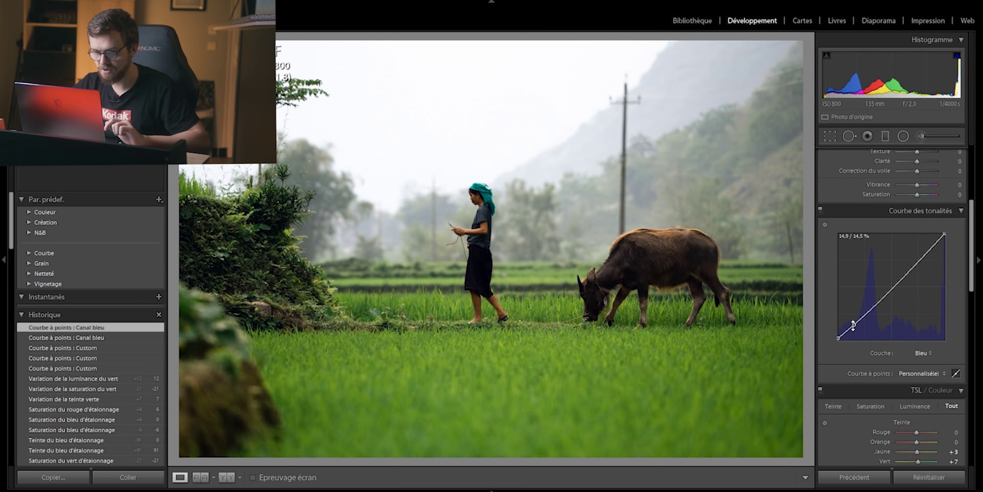
left_click(923, 352)
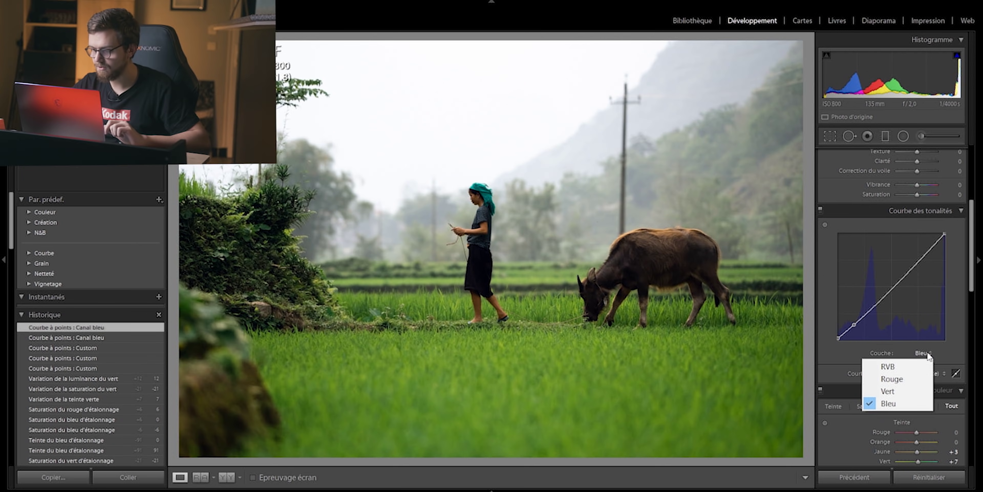
left_click(884, 391)
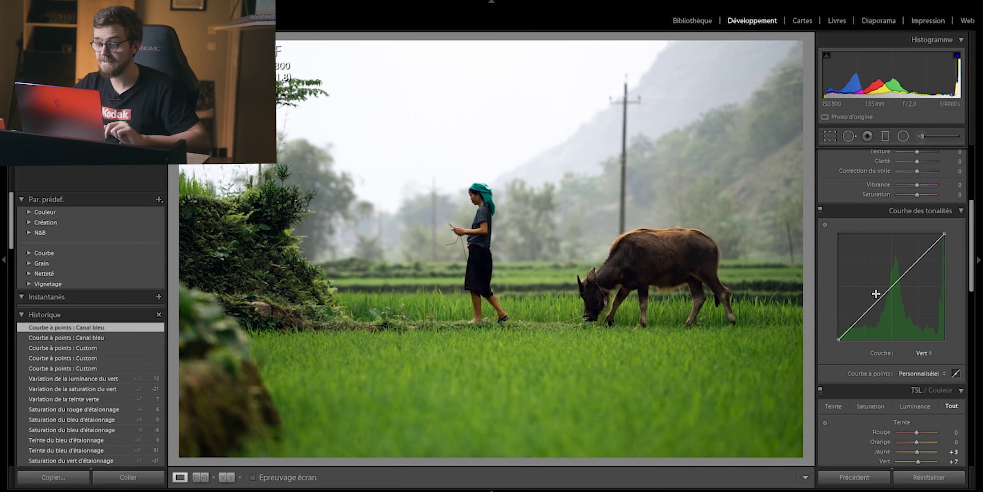
left_click_drag(882, 300, 851, 260)
left_click(878, 281)
right_click(878, 284)
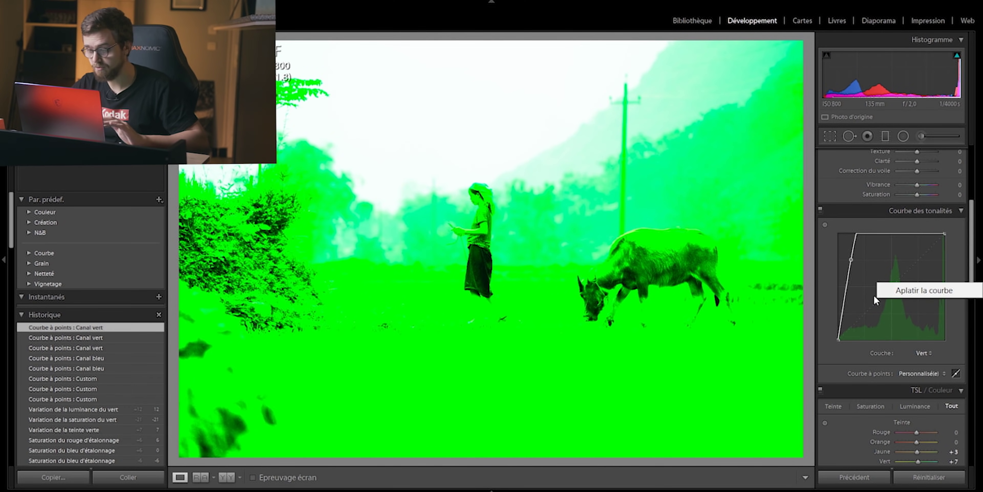
left_click(890, 291)
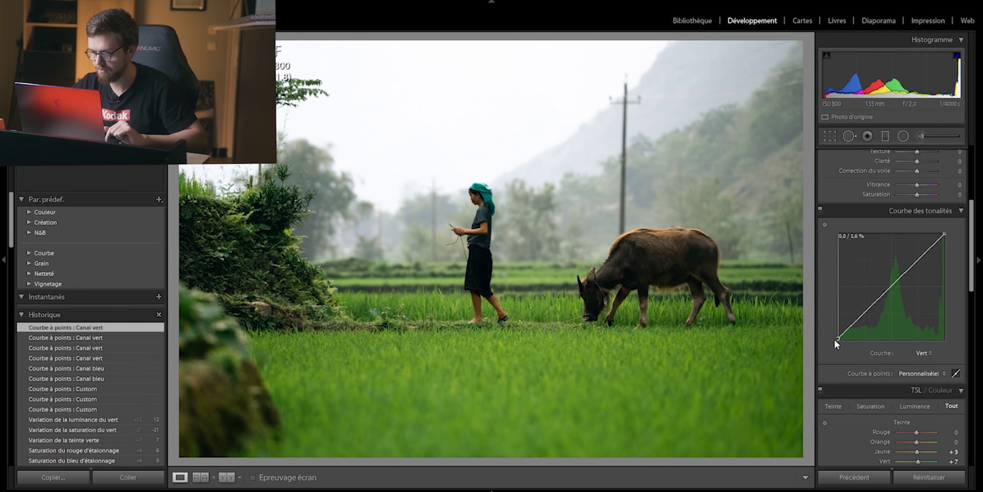
Lift the green channel's black point and pull its shadows down, and adjust a shadow point on the red channel curve.
left_click(851, 323)
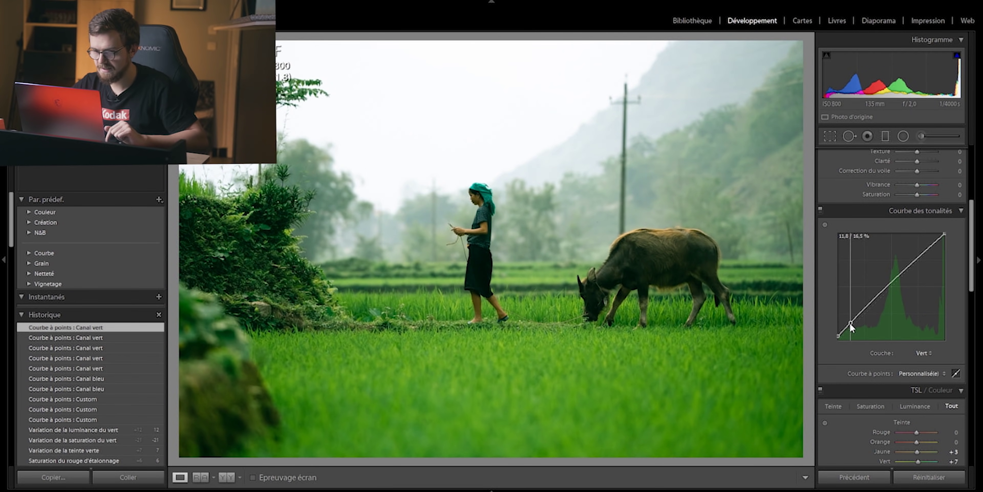
left_click_drag(850, 324, 852, 325)
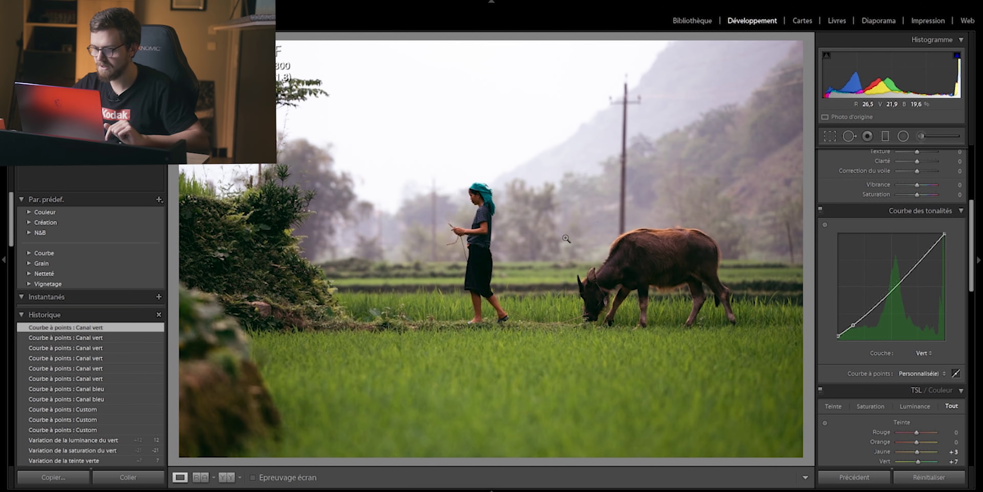
left_click(924, 353)
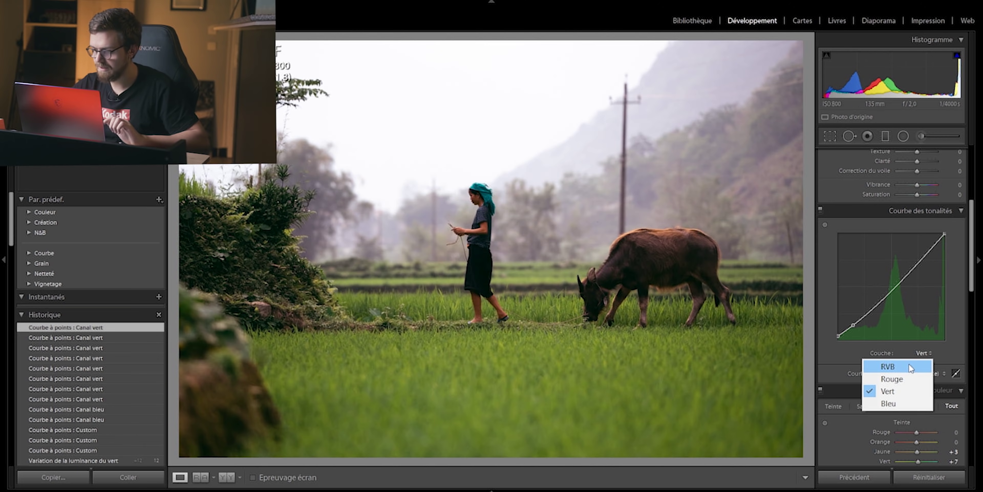
left_click(891, 378)
mouse_move(862, 315)
left_mouse_down()
mouse_move(897, 324)
mouse_move(860, 272)
mouse_move(856, 322)
left_mouse_up()
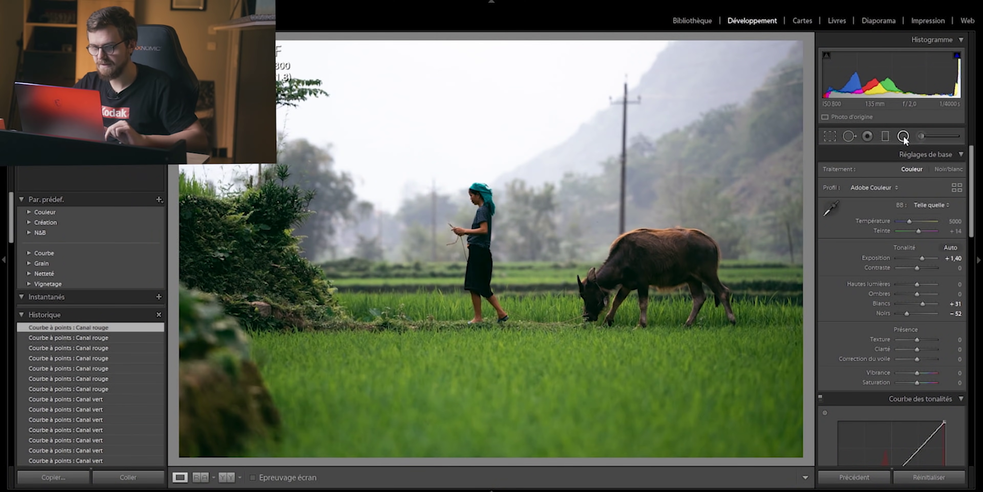
Darken the surroundings with a large radial filter around the woman and the buffalo, and raise the photo's overall exposure to +1.93.
left_click(903, 136)
left_click_drag(407, 166, 672, 274)
left_click_drag(707, 300, 709, 329)
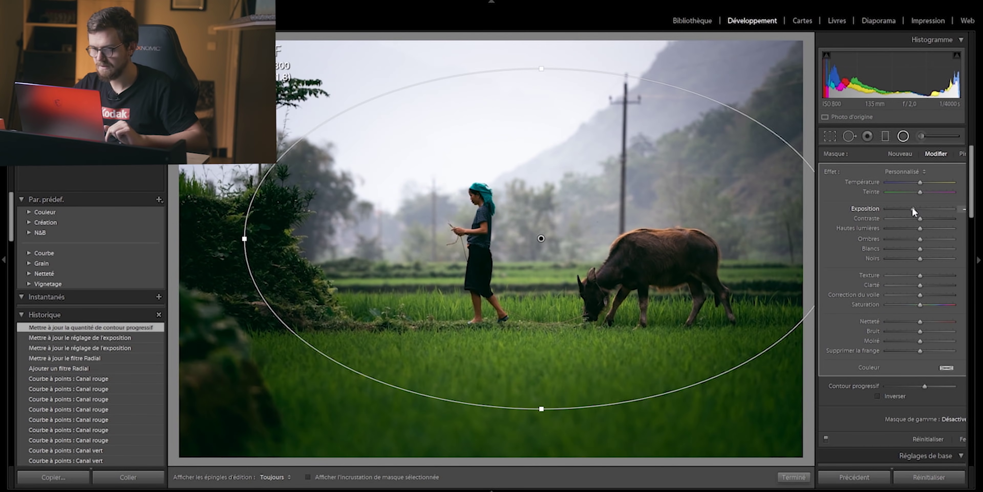
left_click_drag(913, 209, 913, 209)
left_click(787, 477)
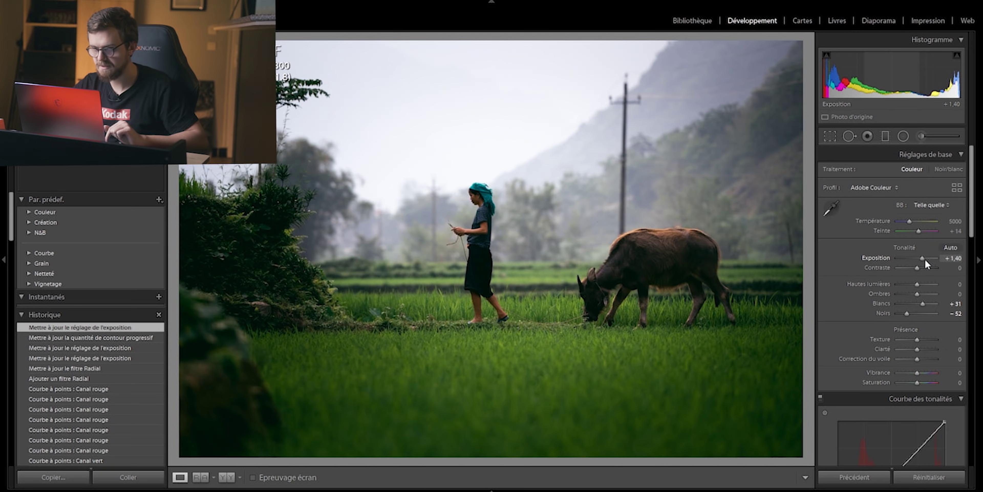
left_click_drag(925, 258, 927, 260)
Reduce the grass saturation further with the targeted adjustment, setting yellow to −10 and green to −29.
scroll(855, 302, "down", 10)
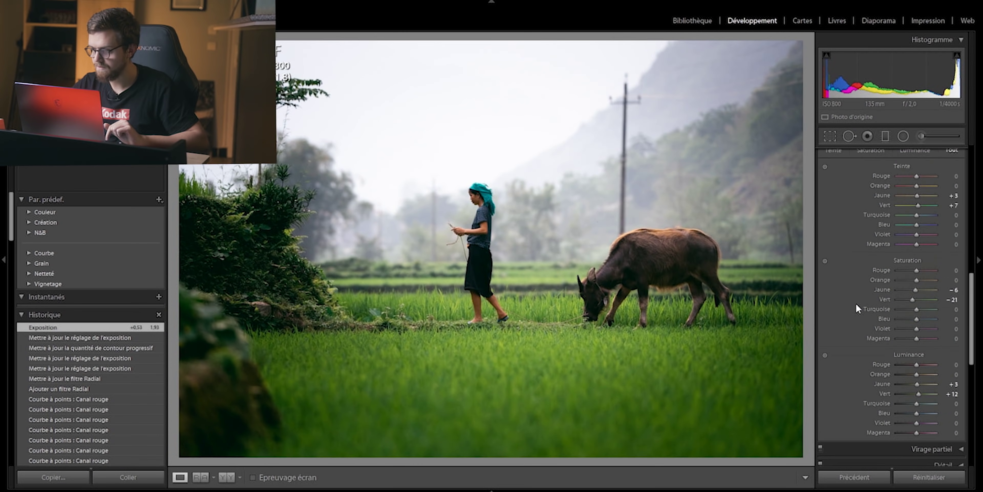
left_click(824, 267)
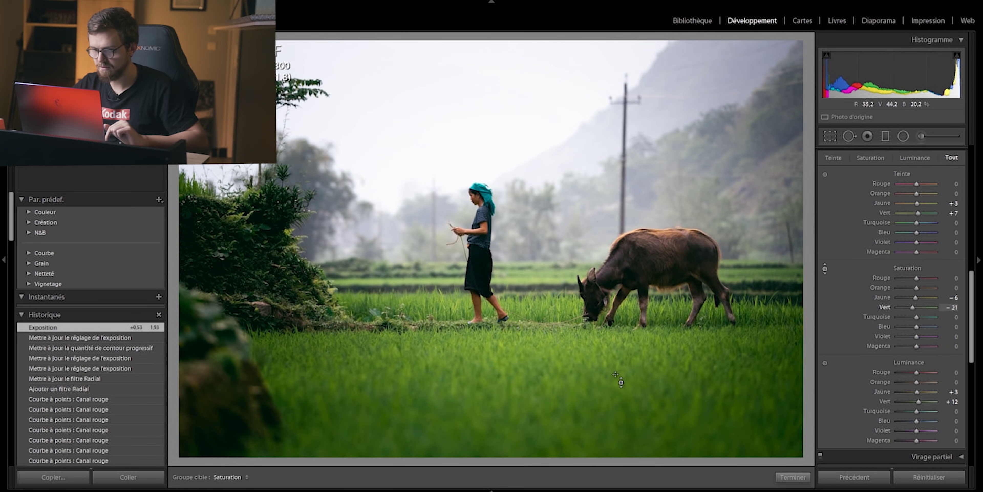
left_click(826, 174)
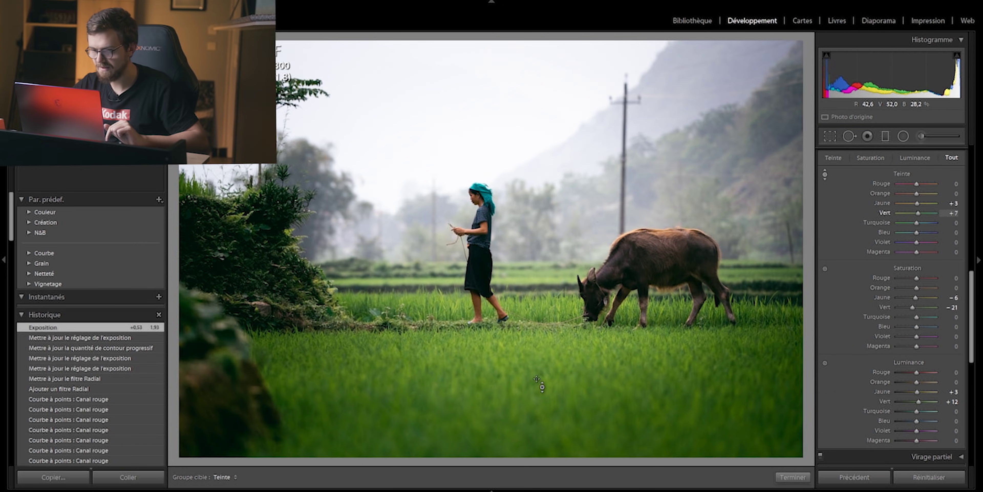
left_click_drag(549, 362, 550, 339)
left_click(824, 266)
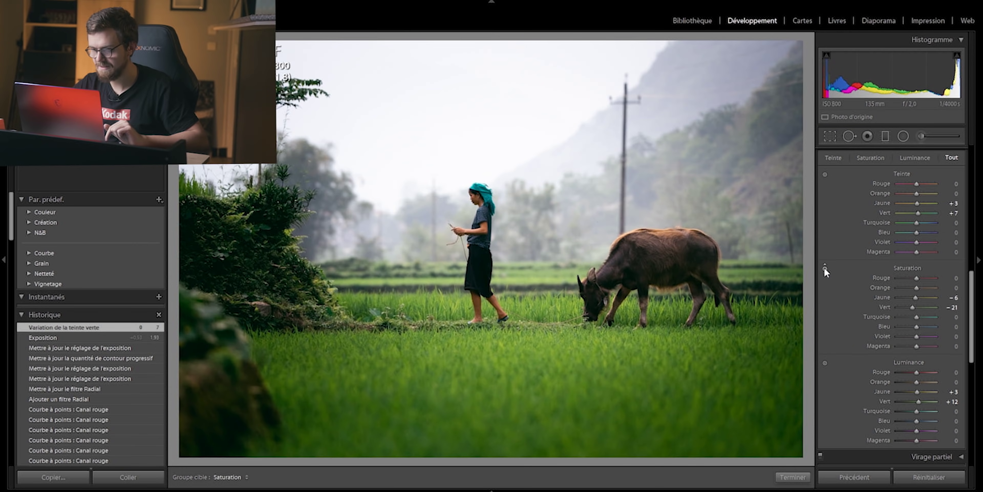
key("Escape")
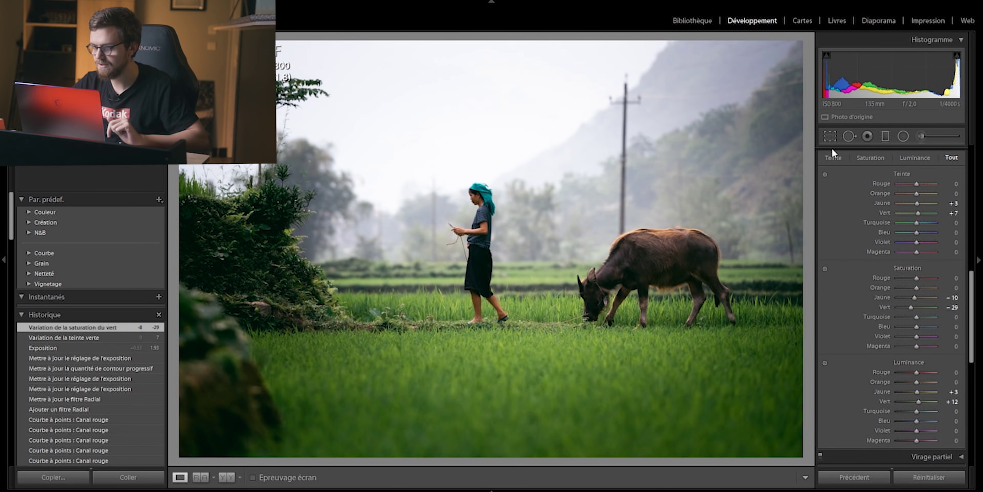
Darken the bushes and blurred foreground foliage beside the woman with an exposure adjustment brush, keeping automatic masking on.
left_click(921, 136)
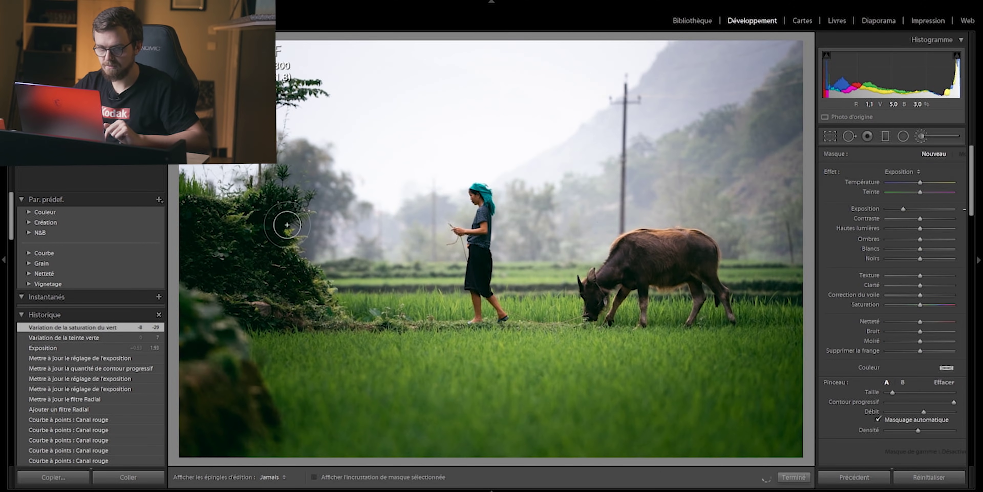
left_click_drag(258, 238, 228, 381)
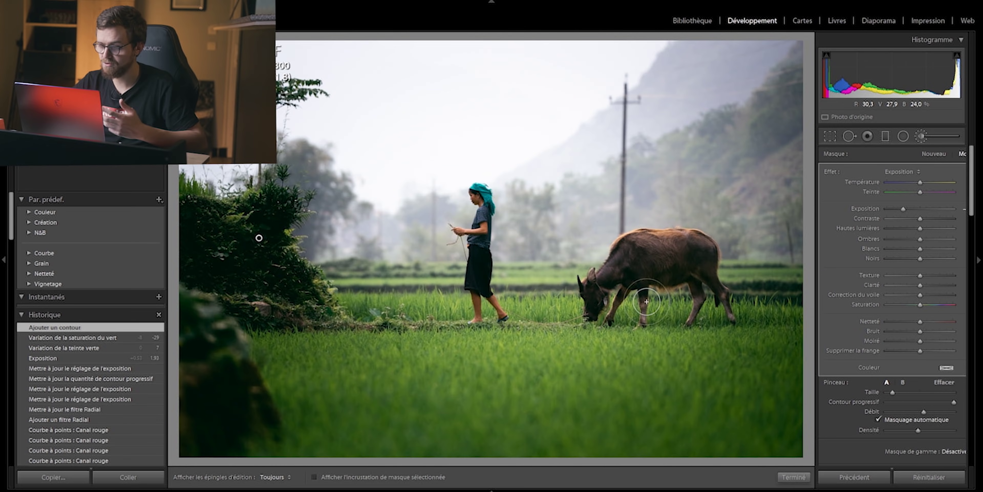
Reset the brush effect and darken the masked bushes by lowering the brush's exposure and shadows.
double_click(828, 173)
left_click_drag(920, 209, 911, 236)
scroll(840, 402, "down", 3)
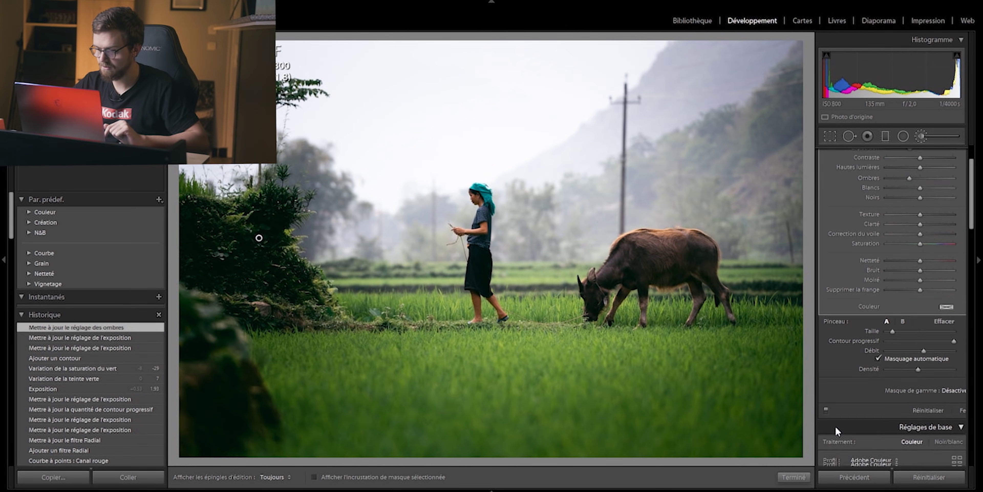
Compare the photo with and without the brush adjustments several times, and finish the brush editing.
left_click(825, 408)
left_click(826, 408)
left_click(825, 408)
left_click(825, 408)
left_click(826, 408)
left_click(825, 408)
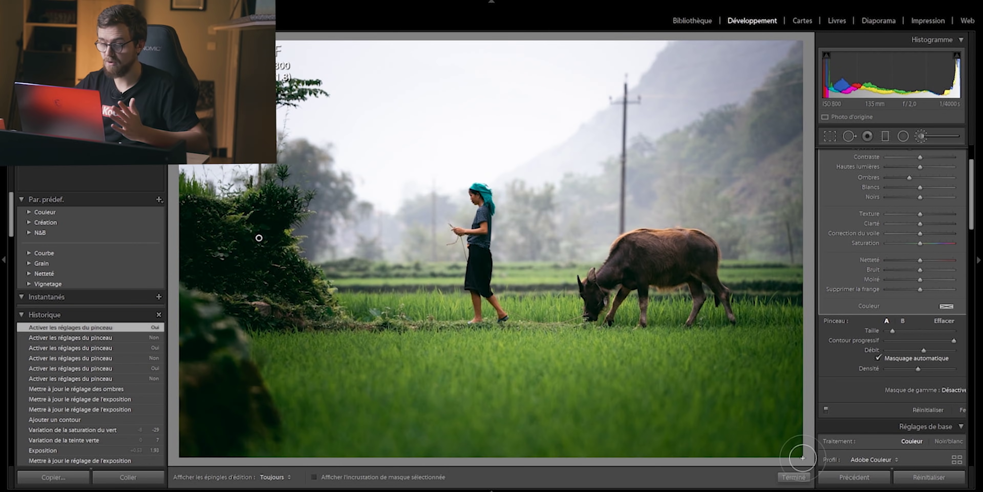
left_click(794, 477)
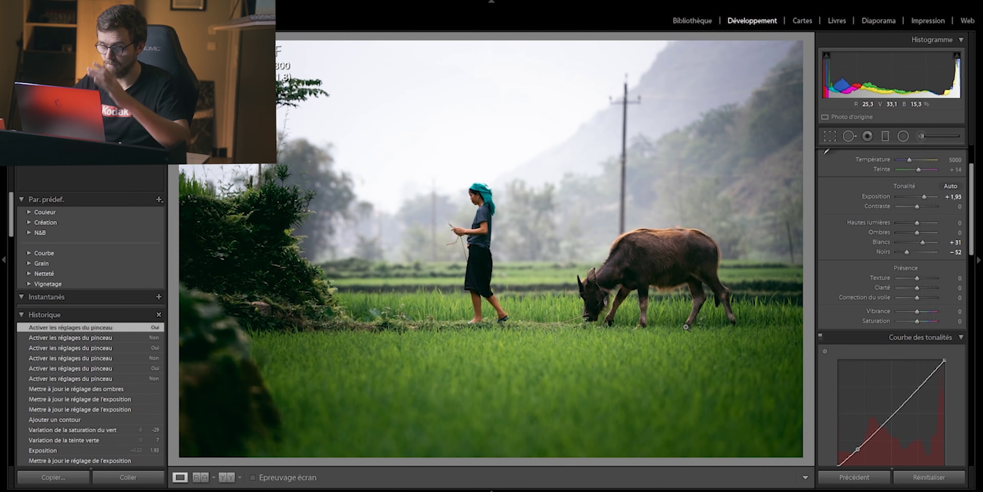
Set the photo's clarity to +15 and add grain with an amount of 40.
mouse_move(917, 287)
left_mouse_down()
mouse_move(929, 296)
mouse_move(922, 290)
left_mouse_up()
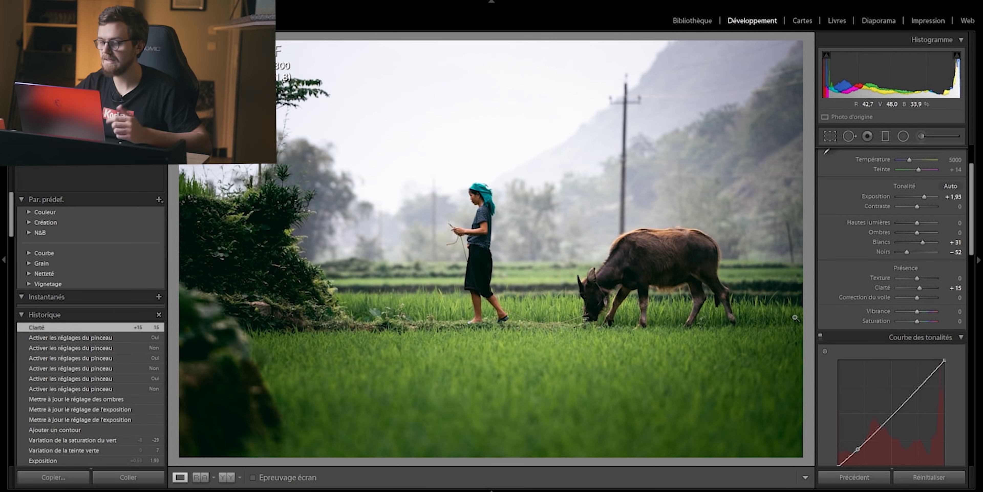
scroll(898, 332, "down", 15)
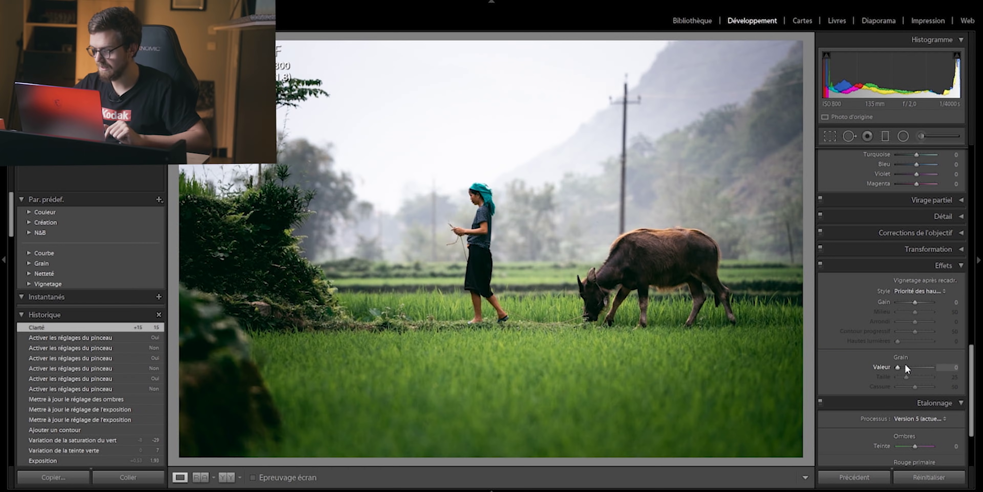
left_click_drag(911, 368, 911, 368)
Set the white balance tint to −2, and calibrate the green primary to hue +100 and saturation −35.
scroll(900, 389, "up", 15)
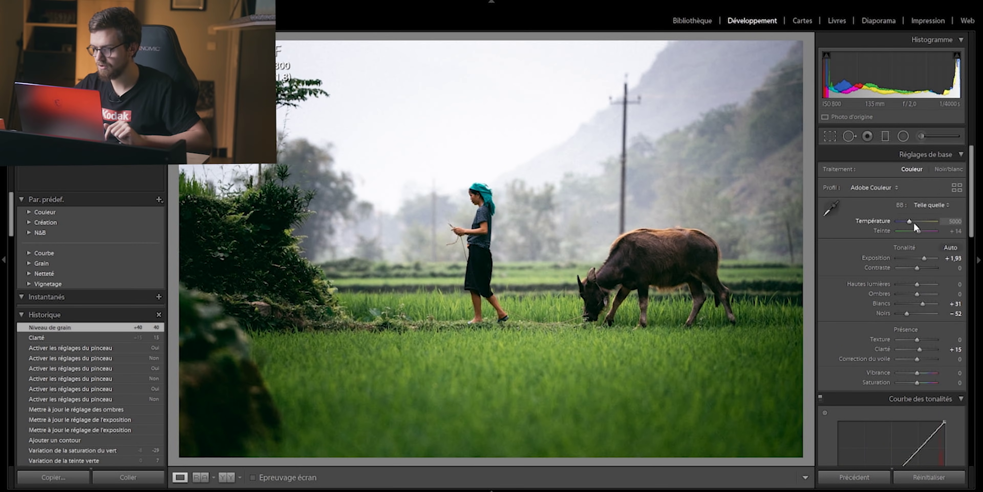
left_click_drag(918, 231, 916, 231)
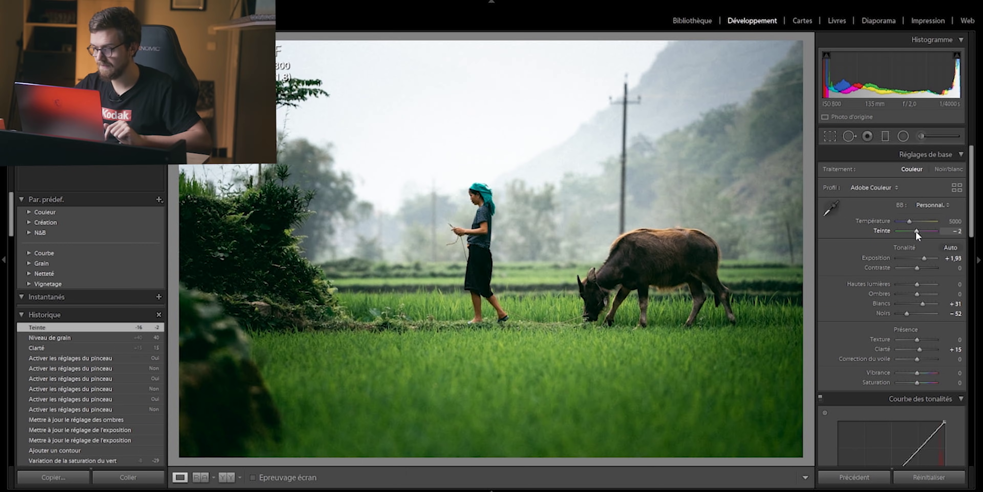
scroll(875, 281, "down", 15)
left_click(918, 408)
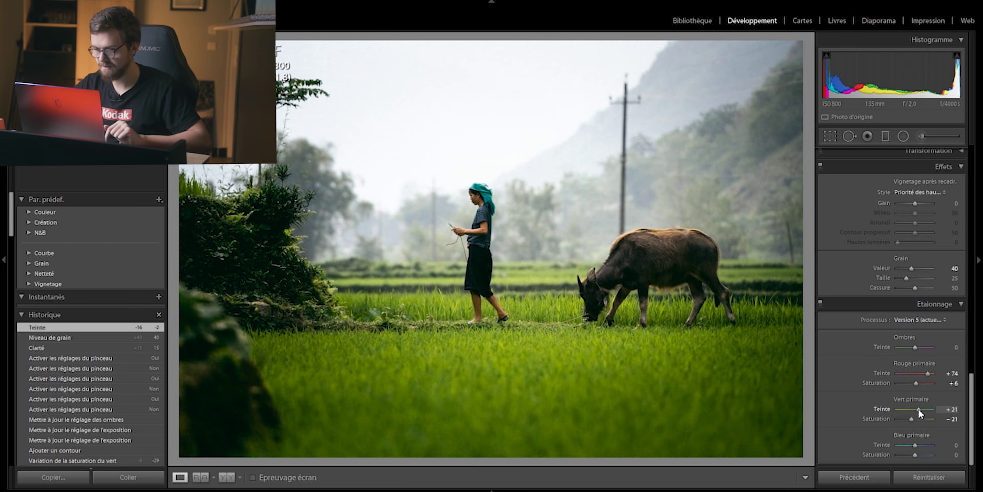
left_click_drag(925, 410, 933, 413)
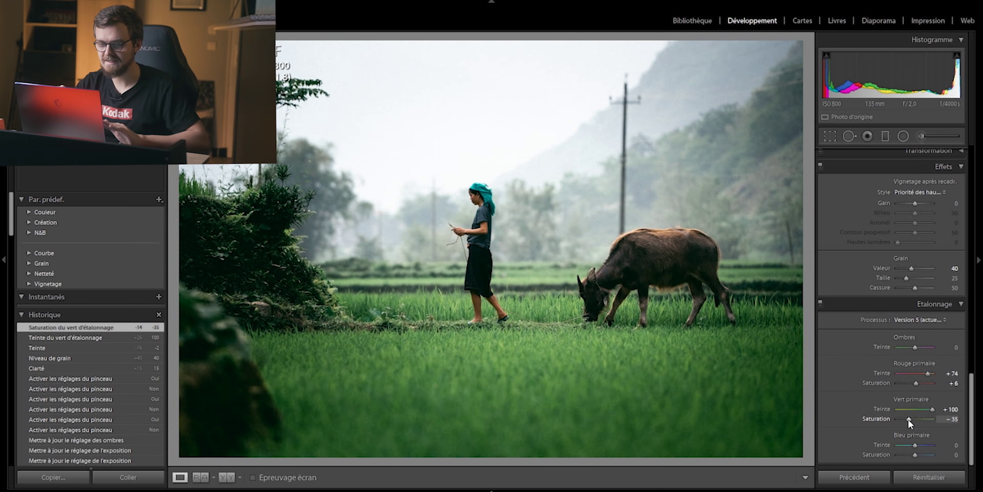
Compare the photo with and without the colour calibration, leaving the calibration enabled.
left_click(820, 303)
left_click(820, 302)
left_click(820, 303)
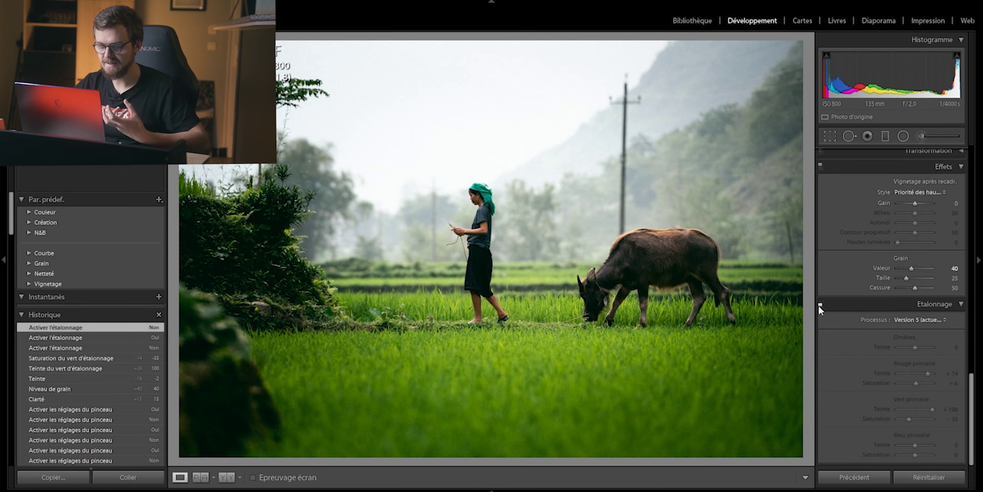
left_click(820, 303)
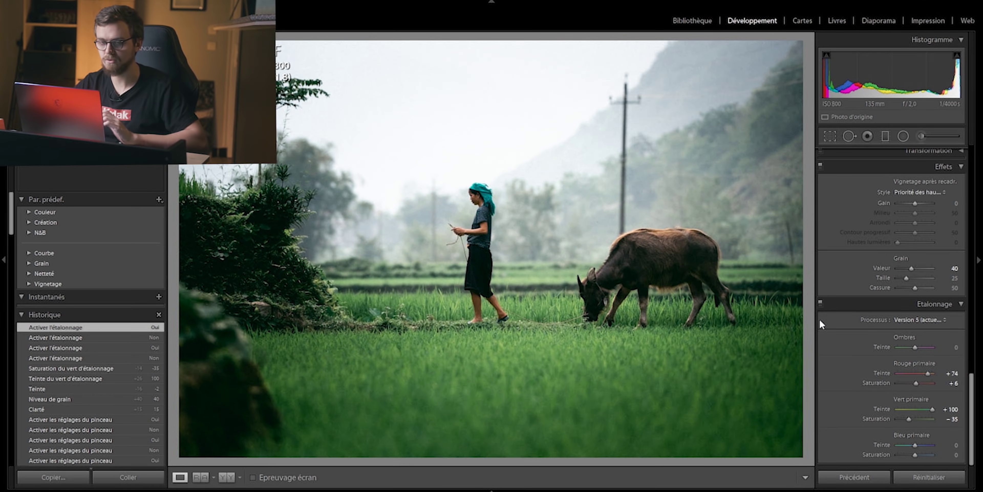
Compare the finished rice-field edit with the original photo, ending on the edited version.
key("backslash")
key("backslash")
key("backslash")
key("backslash")
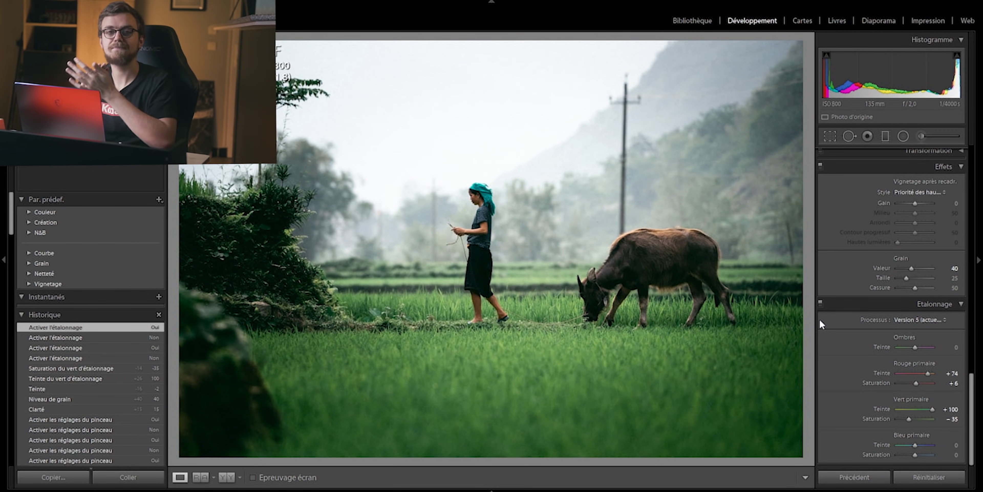